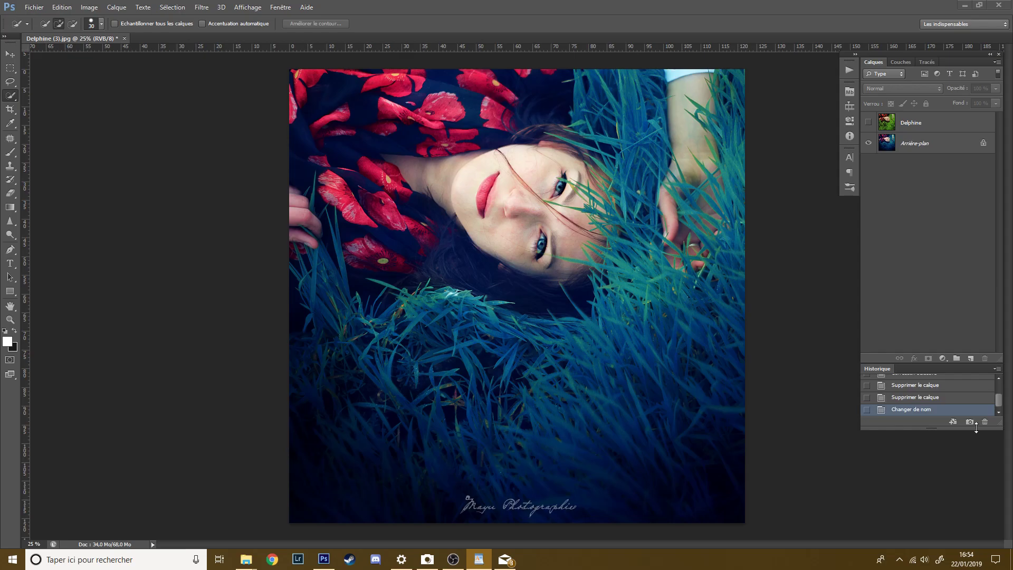
Show the hidden green-grass photo layer above the background and duplicate it
{"action": "left_click", "coordinate": [154, 367]}
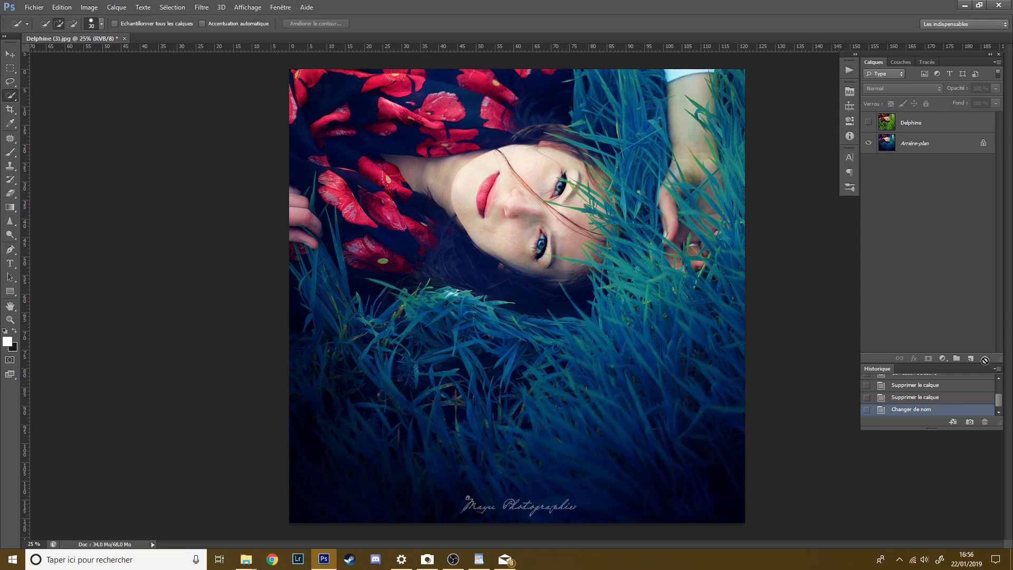
{"action": "left_click", "coordinate": [868, 123]}
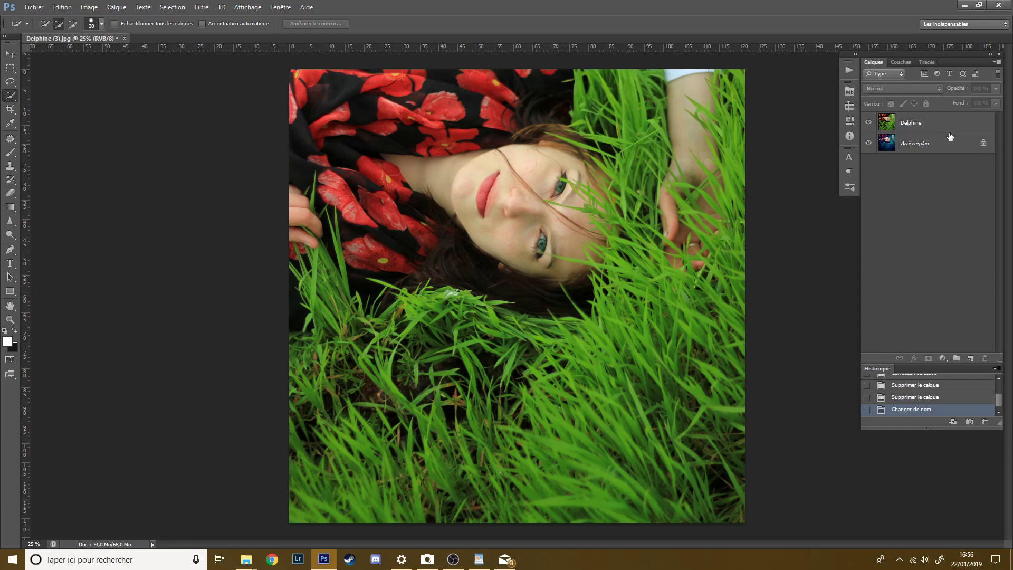
{"action": "left_click", "coordinate": [913, 126]}
{"action": "left_click_drag", "start_coordinate": [934, 127], "coordinate": [970, 358]}
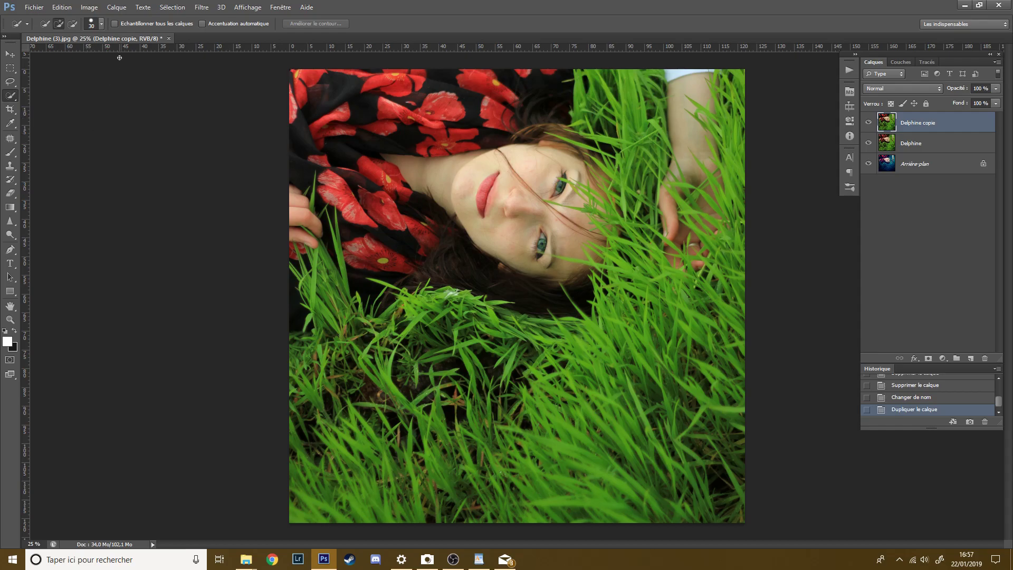
Start a Selective Color (Correction sélective) adjustment on the duplicated layer and target the greens (Verts)
{"action": "left_click", "coordinate": [88, 7]}
{"action": "mouse_move", "coordinate": [112, 34]}
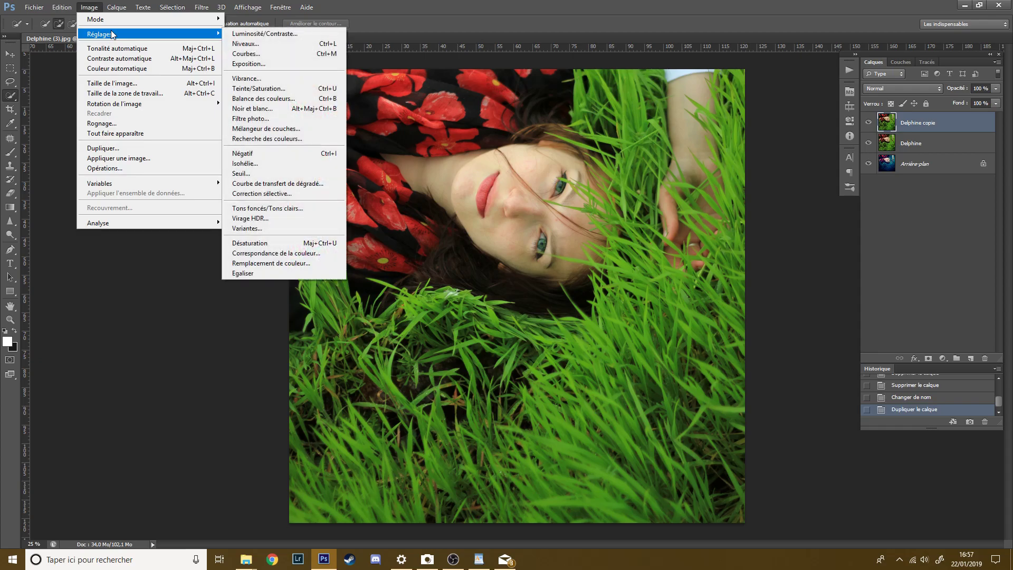
{"action": "left_click", "coordinate": [271, 193]}
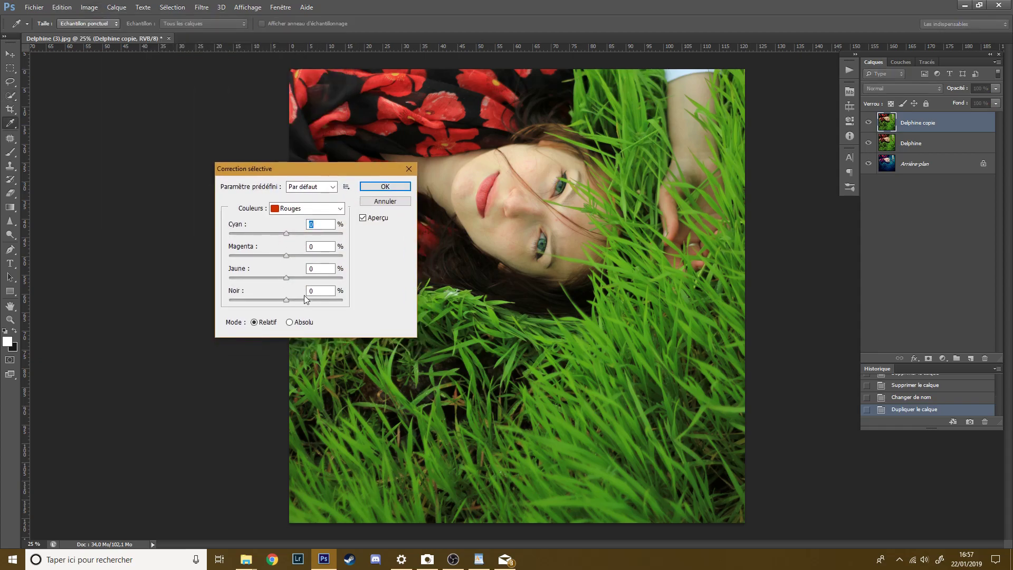
{"action": "left_click", "coordinate": [313, 209]}
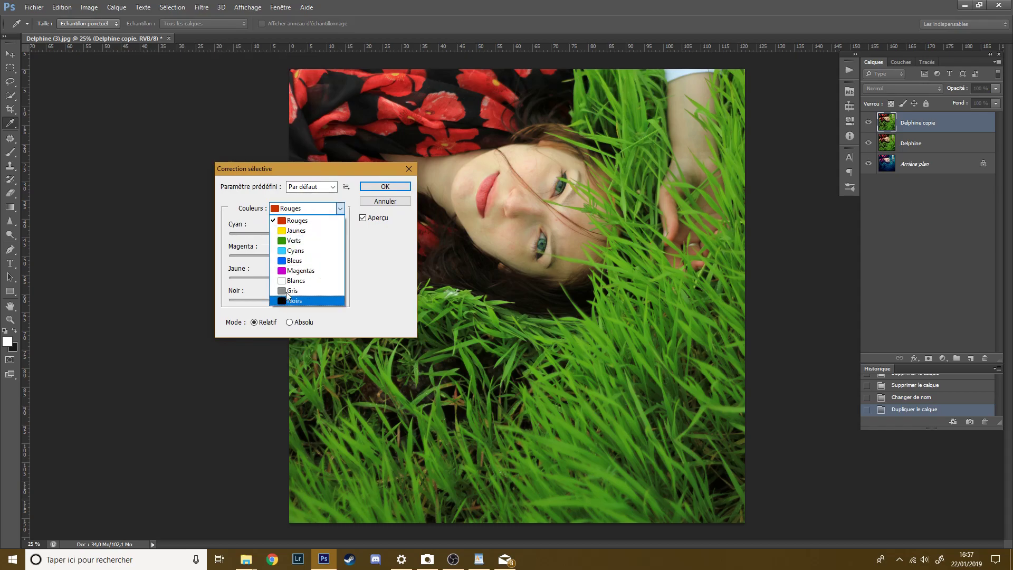
{"action": "left_click", "coordinate": [287, 242]}
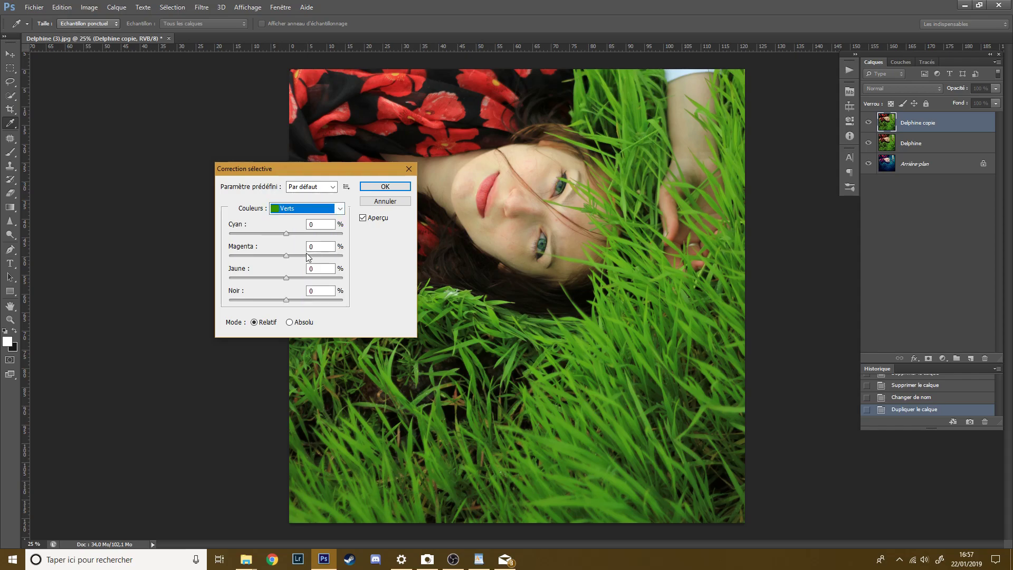
Try cyan at -100 % and magenta at +51 % for the greens
{"action": "left_click", "coordinate": [287, 233]}
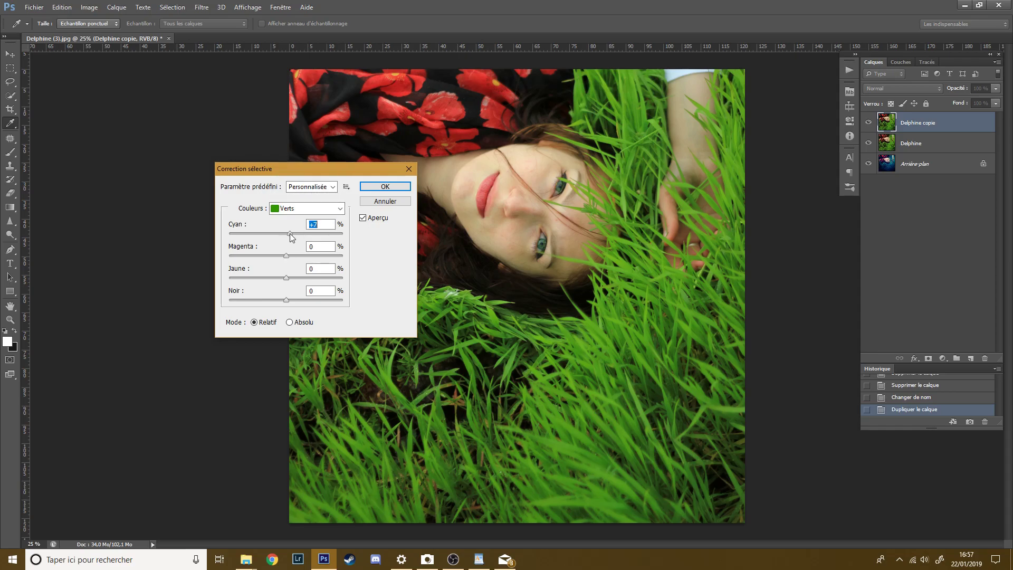
{"action": "left_click_drag", "start_coordinate": [290, 233], "coordinate": [209, 239]}
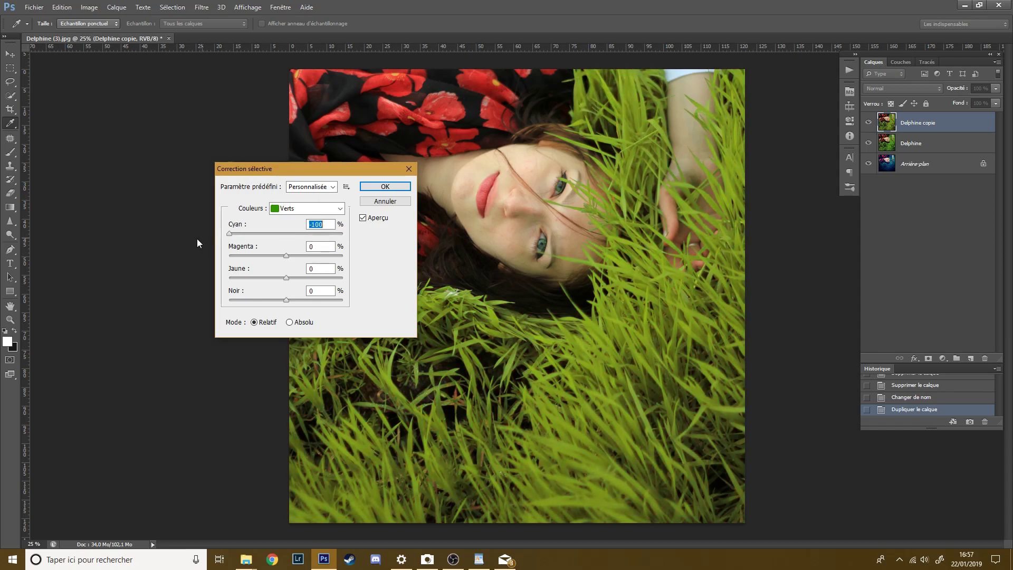
{"action": "left_click_drag", "start_coordinate": [284, 257], "coordinate": [305, 283]}
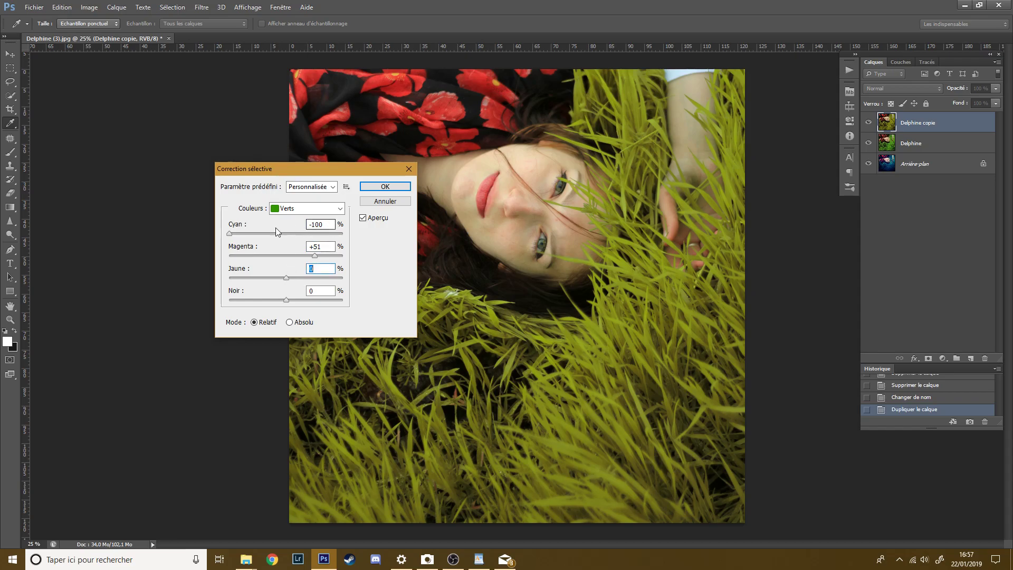
Set the greens to cyan +100 %, magenta +100 % and yellow -100 %, and compare with and without the preview
{"action": "left_click_drag", "start_coordinate": [232, 232], "coordinate": [343, 233]}
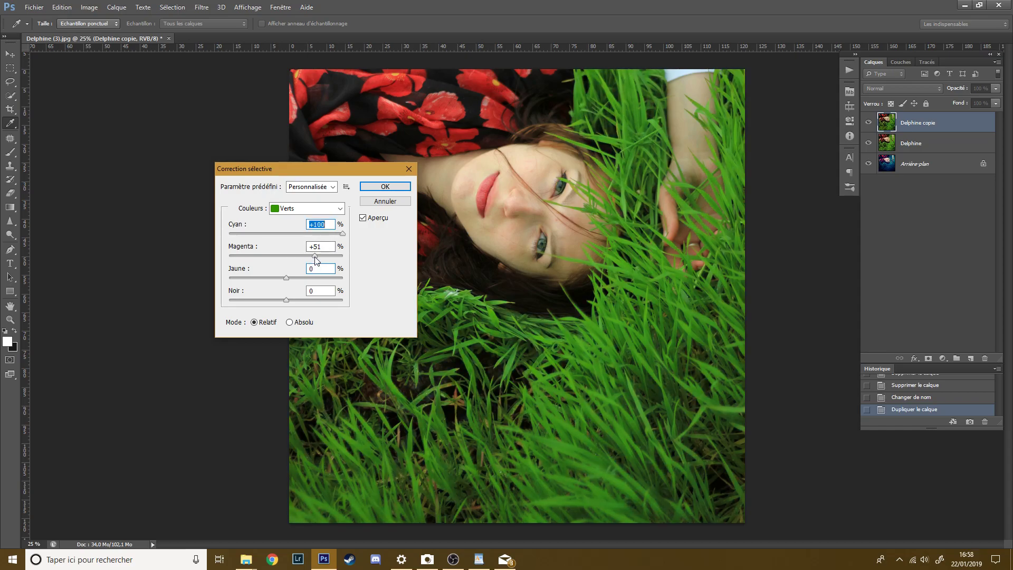
{"action": "left_click_drag", "start_coordinate": [320, 255], "coordinate": [346, 255]}
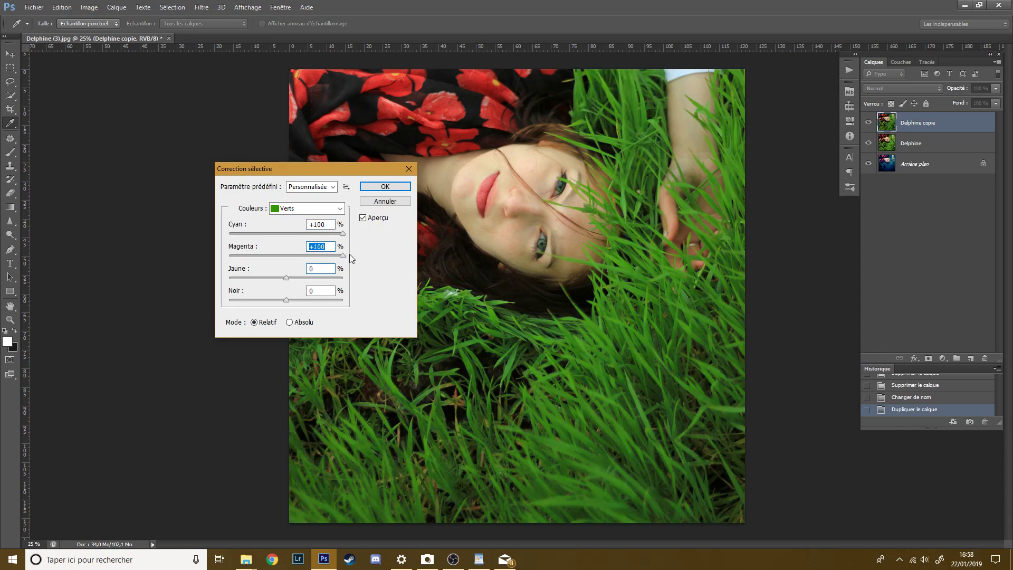
{"action": "left_click_drag", "start_coordinate": [287, 278], "coordinate": [226, 288]}
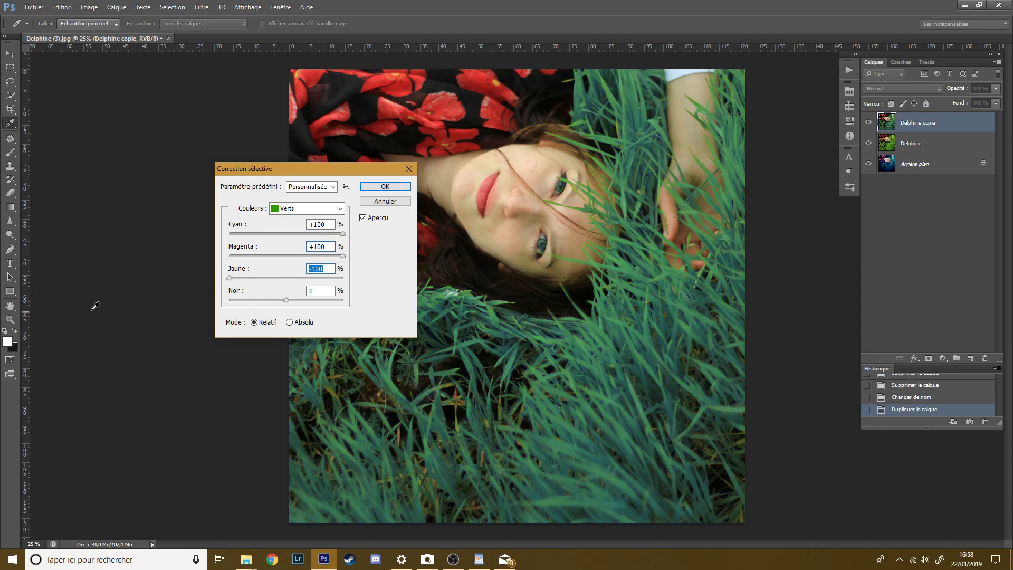
{"action": "left_click", "coordinate": [363, 219]}
{"action": "left_click", "coordinate": [363, 219]}
Set the yellows (Jaunes) to cyan +100 %, magenta +96 % and yellow -16 %, compare using the preview and apply the correction
{"action": "left_click", "coordinate": [295, 208]}
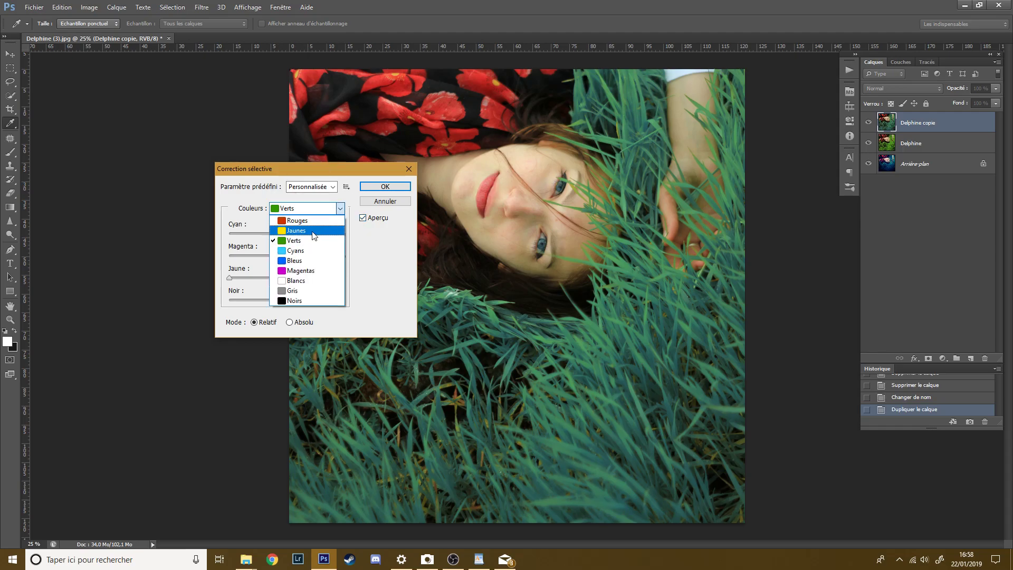
{"action": "left_click", "coordinate": [312, 231]}
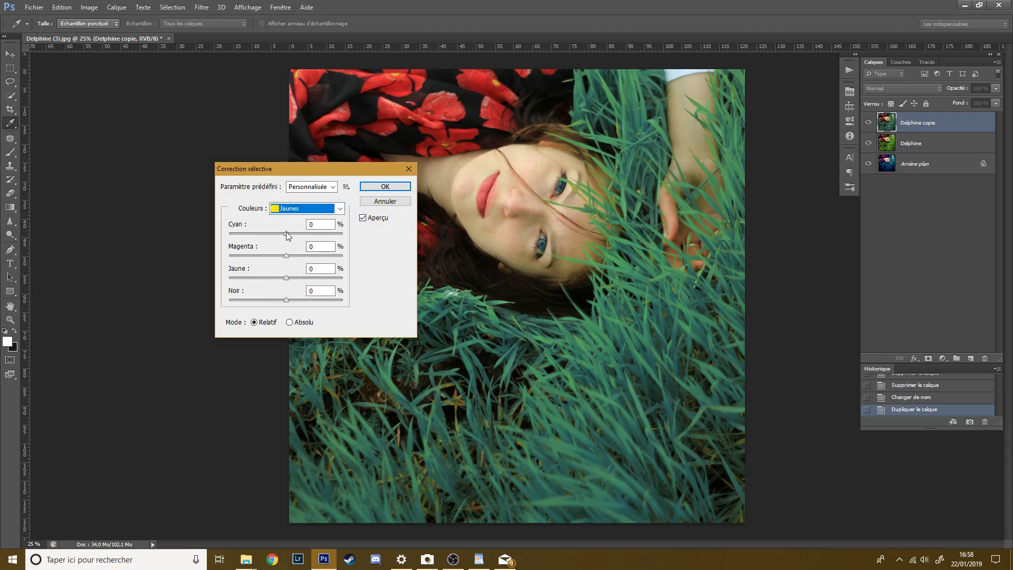
{"action": "left_click_drag", "start_coordinate": [286, 234], "coordinate": [340, 256]}
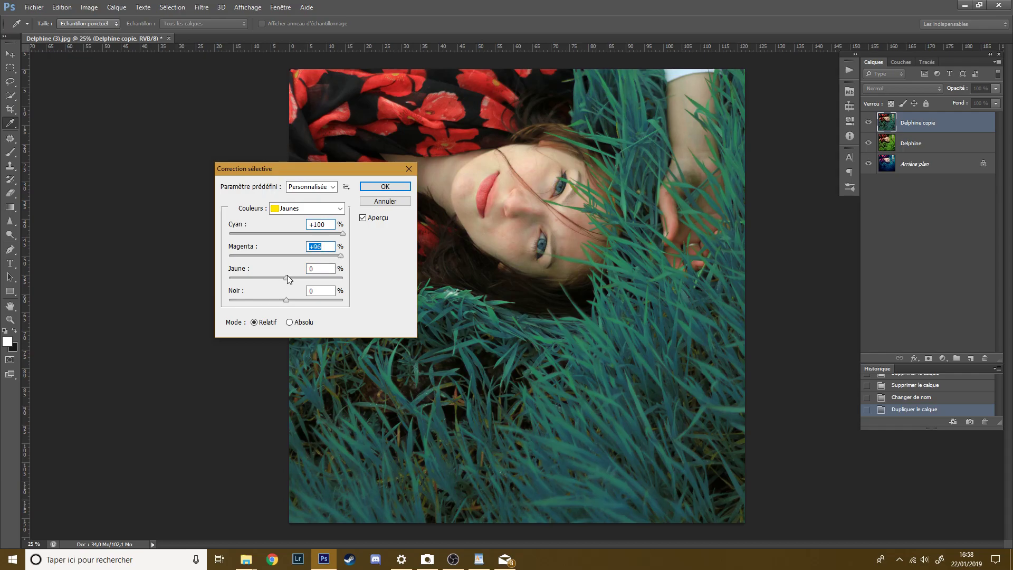
{"action": "left_click_drag", "start_coordinate": [286, 277], "coordinate": [226, 291]}
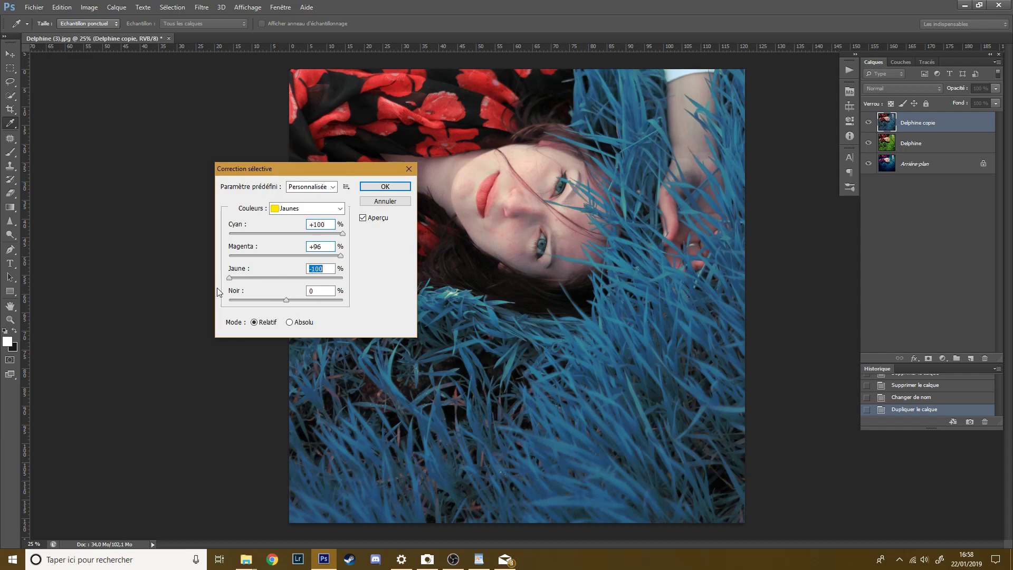
{"action": "left_click_drag", "start_coordinate": [217, 287], "coordinate": [276, 276]}
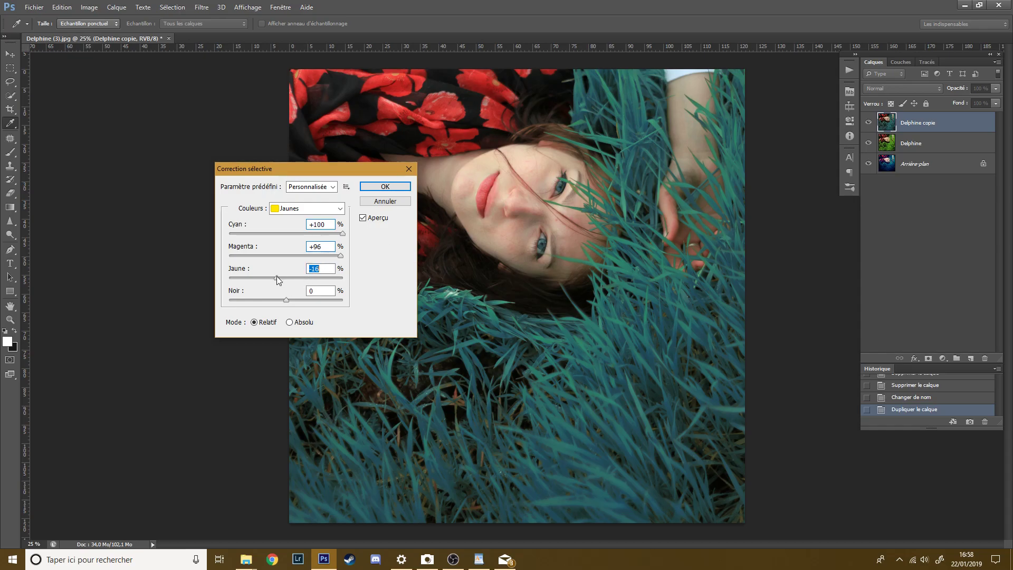
{"action": "left_click", "coordinate": [363, 219]}
{"action": "left_click", "coordinate": [363, 218]}
{"action": "left_click", "coordinate": [364, 219]}
{"action": "left_click", "coordinate": [364, 219]}
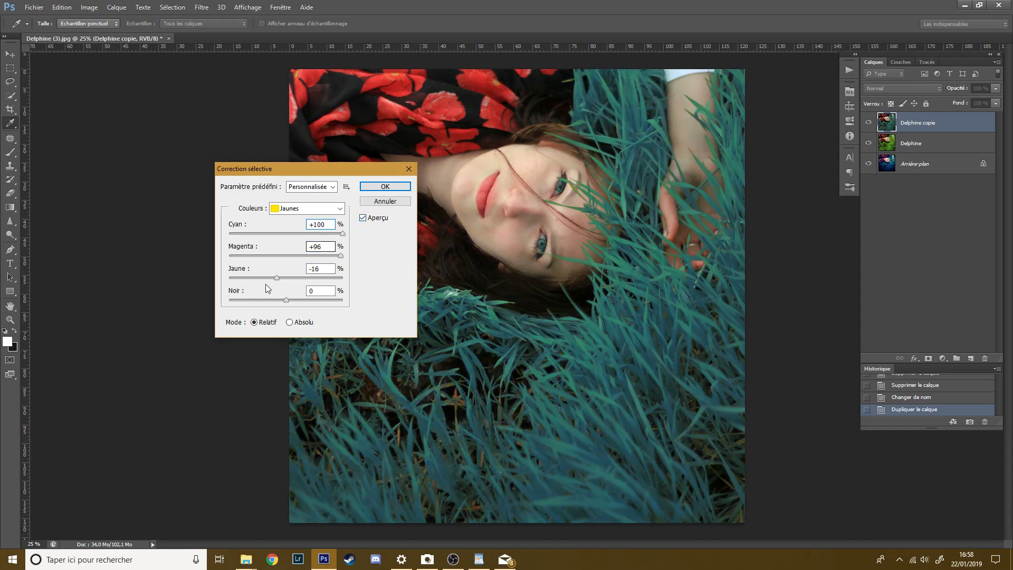
{"action": "left_click", "coordinate": [386, 188]}
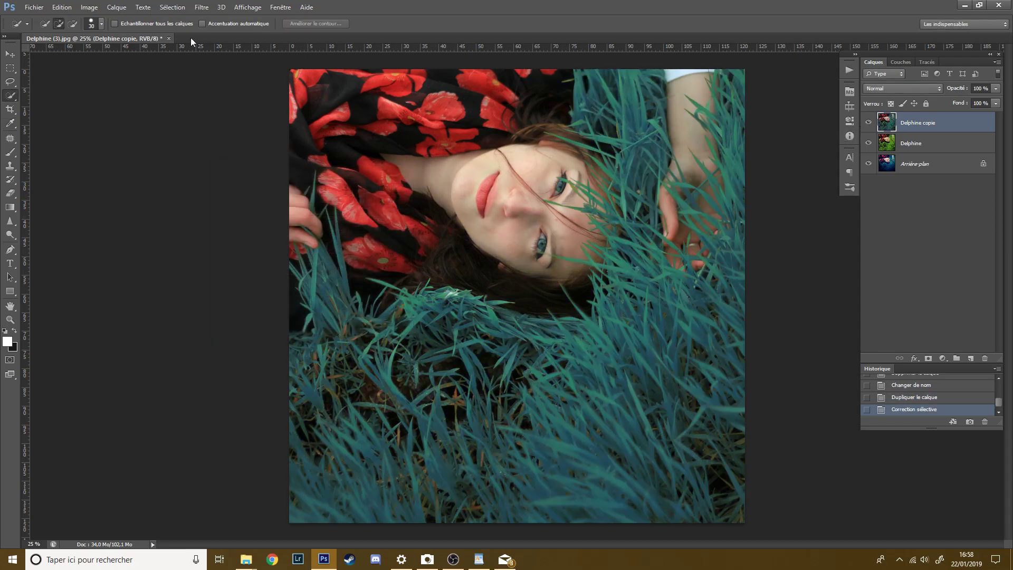
Apply a second Selective Color correction to the cyans with cyan +78 %, magenta +27 %, yellow -12 % and black +7 %, and compare with the original
{"action": "left_click", "coordinate": [89, 8]}
{"action": "mouse_move", "coordinate": [105, 34]}
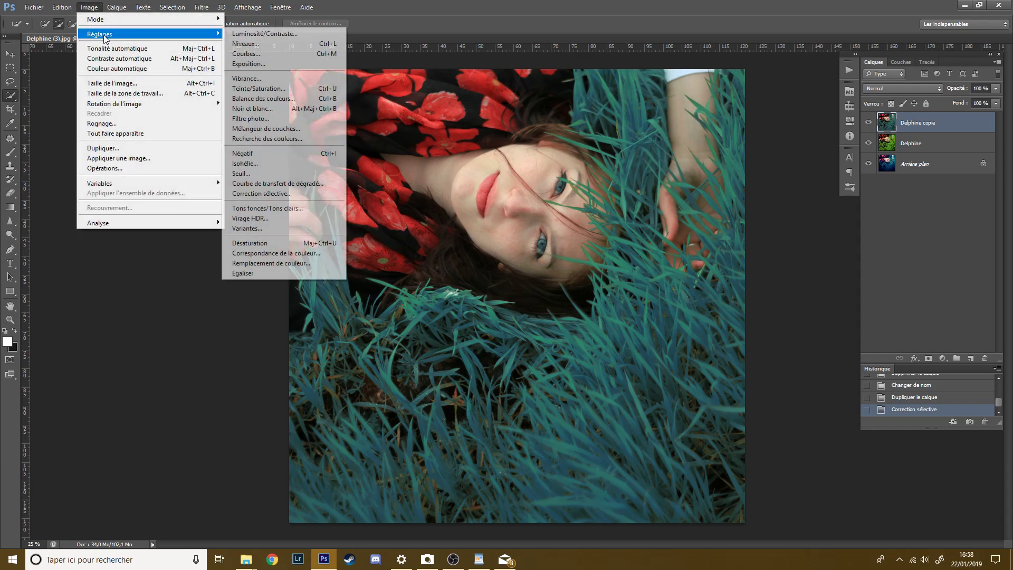
{"action": "left_click", "coordinate": [327, 192]}
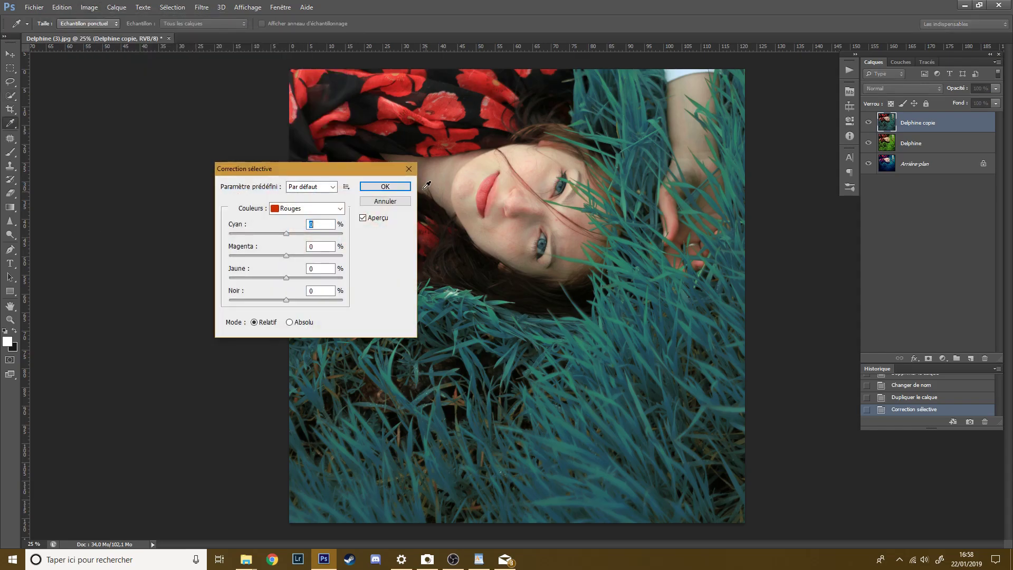
{"action": "left_click_drag", "start_coordinate": [375, 168], "coordinate": [426, 190]}
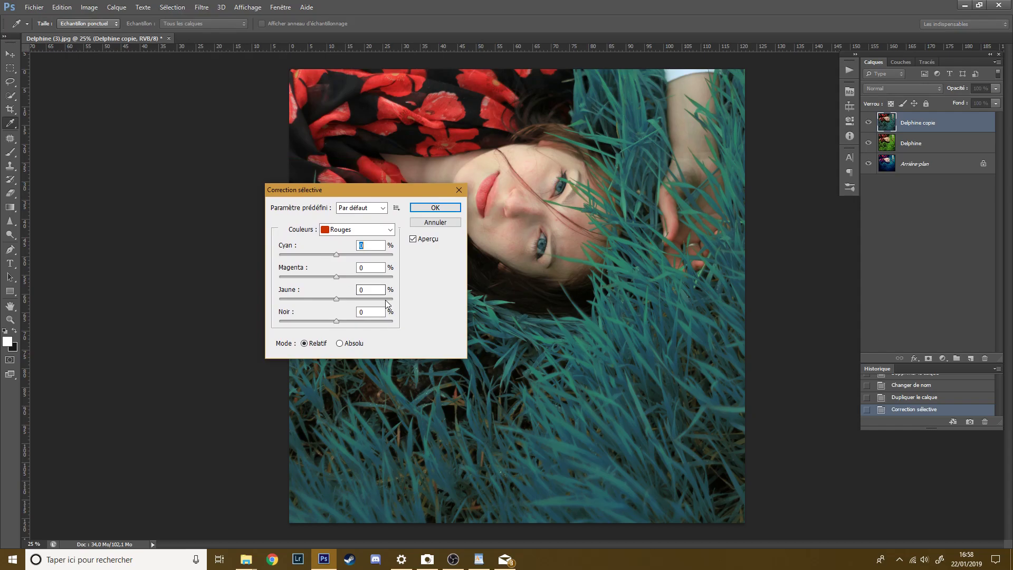
{"action": "left_click", "coordinate": [355, 232]}
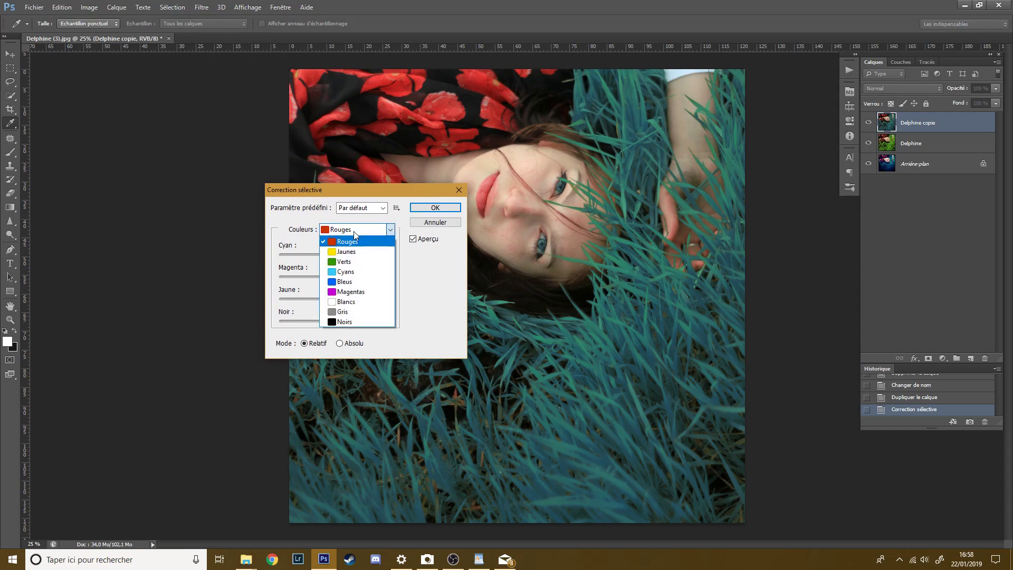
{"action": "left_click", "coordinate": [357, 272]}
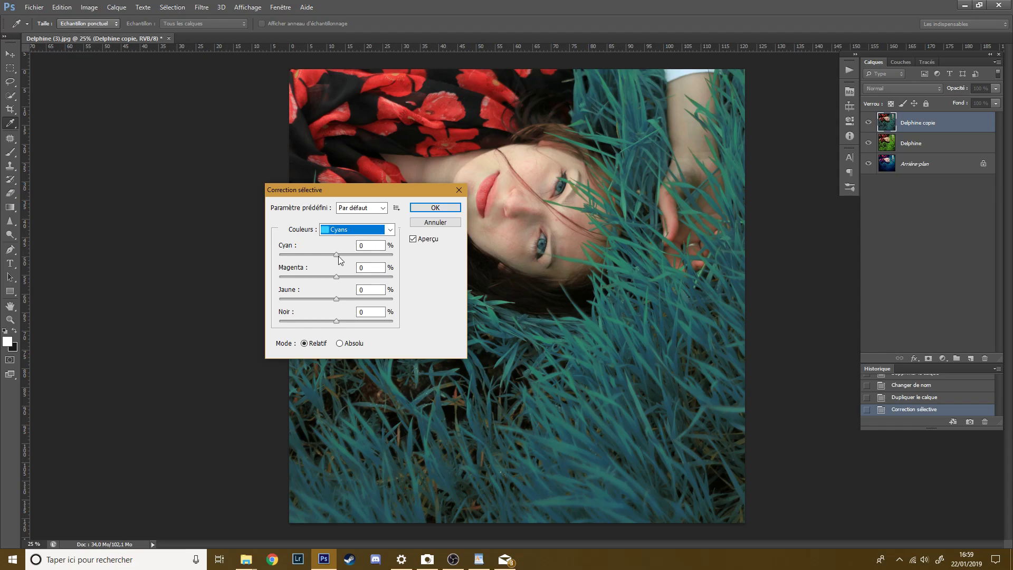
{"action": "left_click_drag", "start_coordinate": [339, 255], "coordinate": [297, 256]}
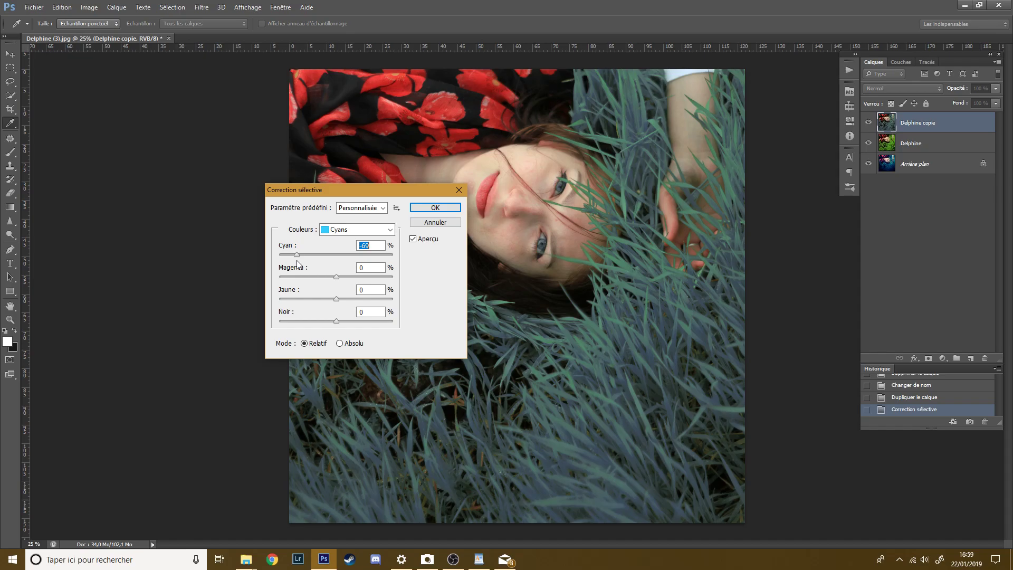
{"action": "left_click_drag", "start_coordinate": [297, 261], "coordinate": [333, 323]}
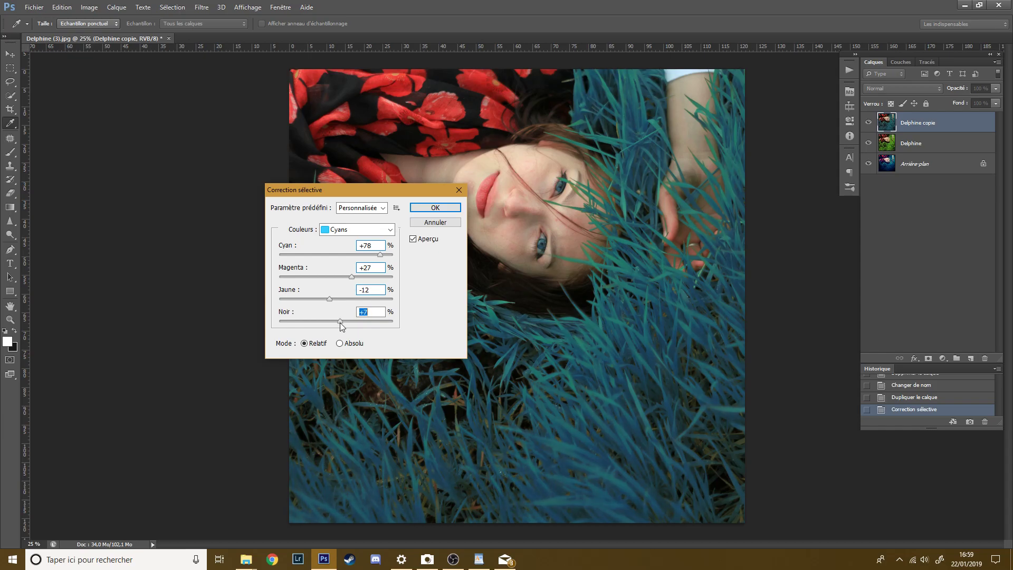
{"action": "left_click", "coordinate": [413, 239]}
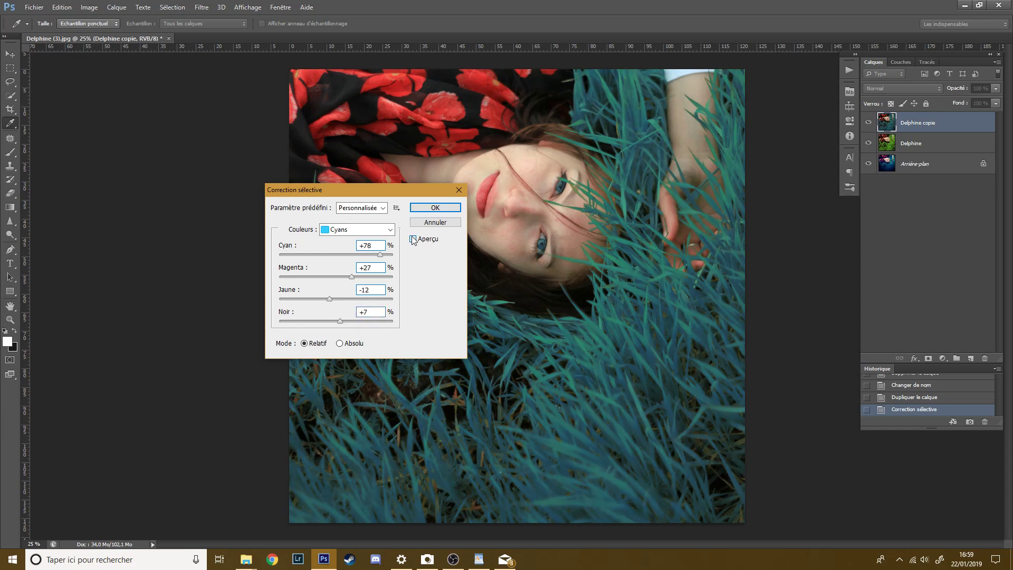
{"action": "left_click", "coordinate": [435, 208]}
{"action": "key", "text": "w"}
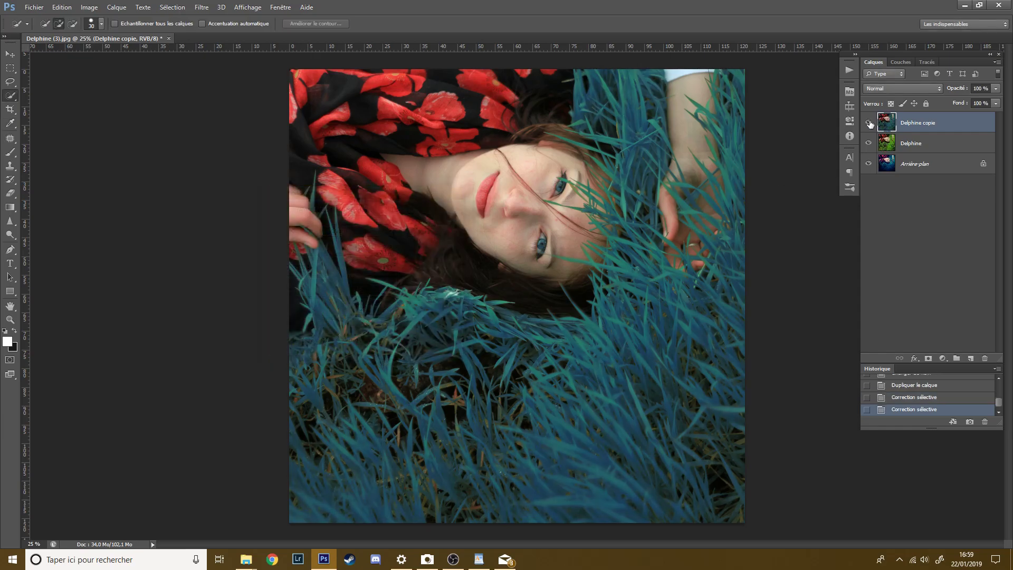
{"action": "left_click", "coordinate": [869, 122]}
{"action": "left_click", "coordinate": [868, 122]}
{"action": "left_click", "coordinate": [868, 123]}
{"action": "left_click", "coordinate": [868, 123]}
Apply a third Selective Color correction to the reds (Rouges) with cyan +27 % and magenta +9 %
{"action": "left_click", "coordinate": [88, 7]}
{"action": "mouse_move", "coordinate": [134, 31]}
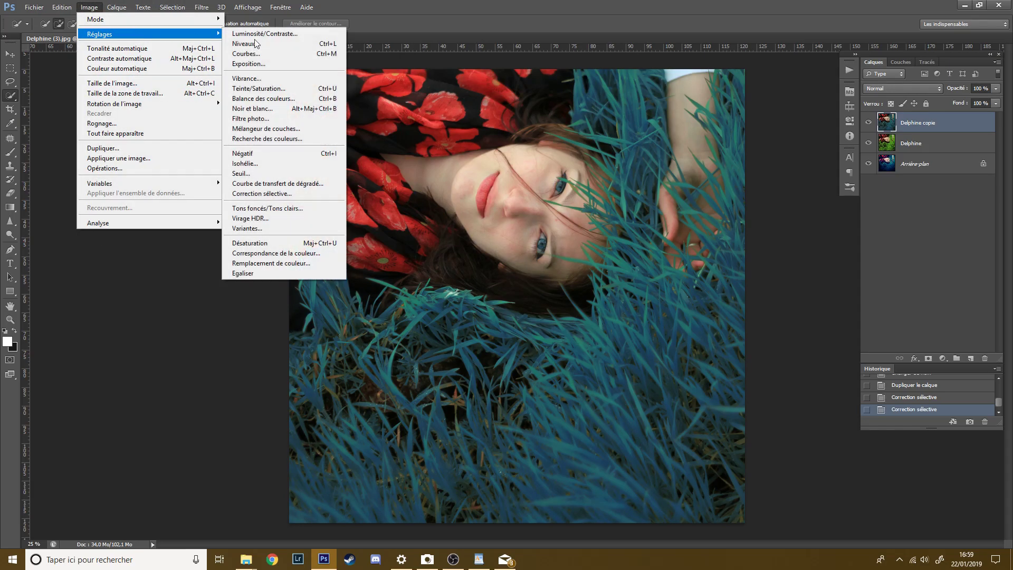
{"action": "left_click", "coordinate": [297, 195]}
{"action": "left_click_drag", "start_coordinate": [389, 186], "coordinate": [303, 186]}
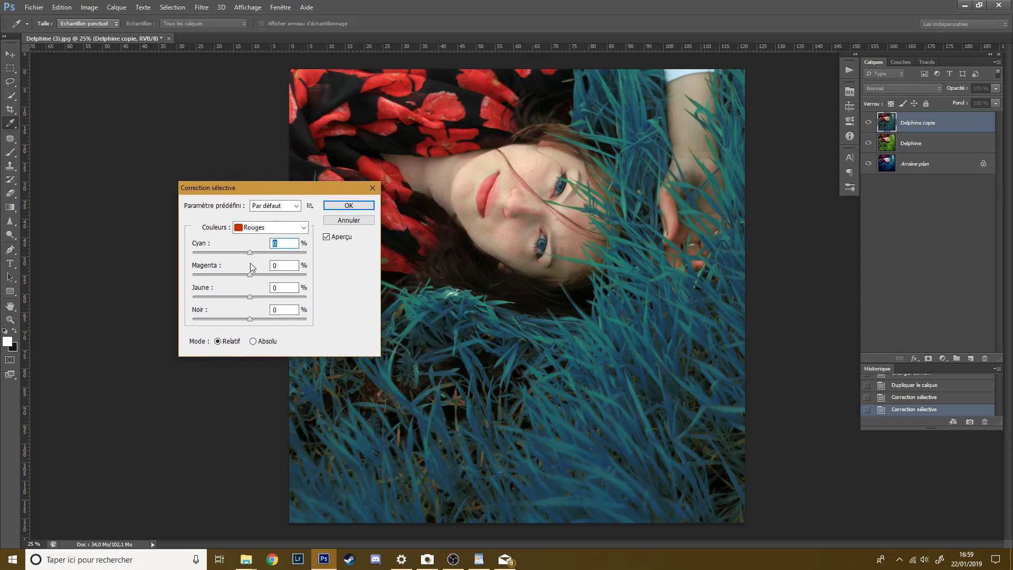
{"action": "left_click_drag", "start_coordinate": [249, 252], "coordinate": [248, 252]}
{"action": "left_click_drag", "start_coordinate": [251, 275], "coordinate": [255, 274]}
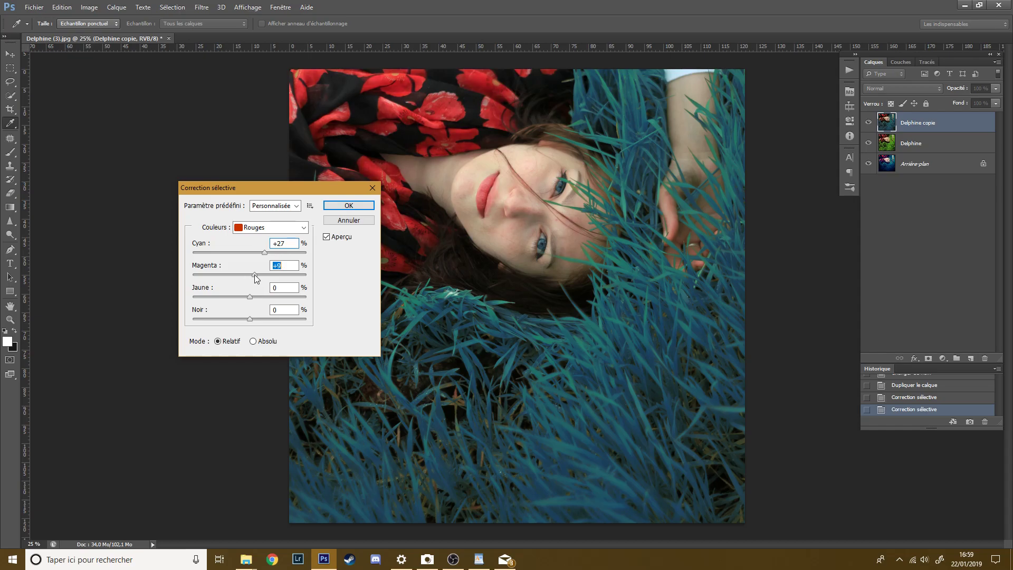
{"action": "left_click", "coordinate": [326, 236]}
{"action": "left_click", "coordinate": [357, 207]}
{"action": "key", "text": "w"}
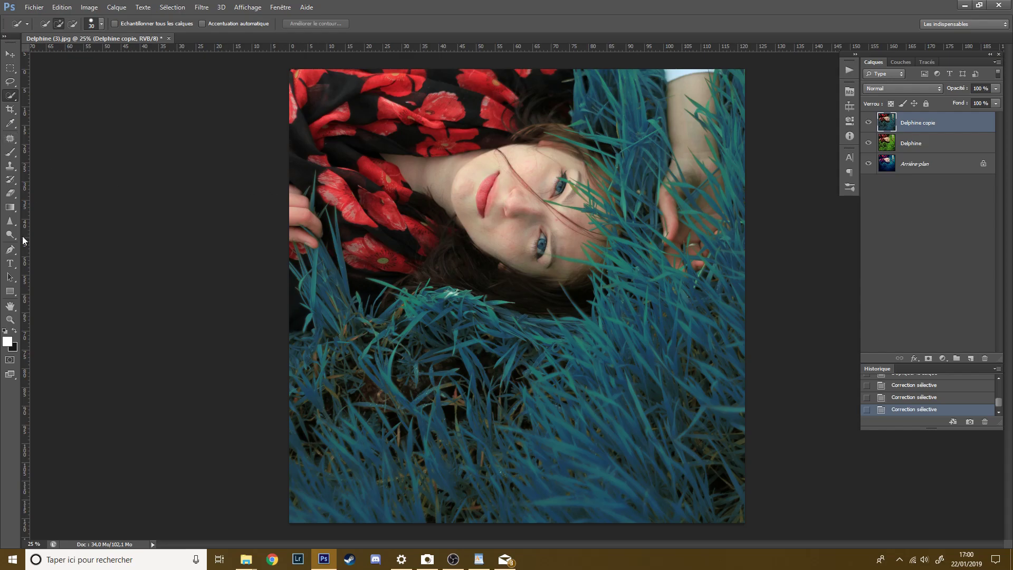
Erase parts of the recoloured layer over the face with a 201 px Eraser at 44 % opacity to restore the skin tones
{"action": "left_click", "coordinate": [12, 139]}
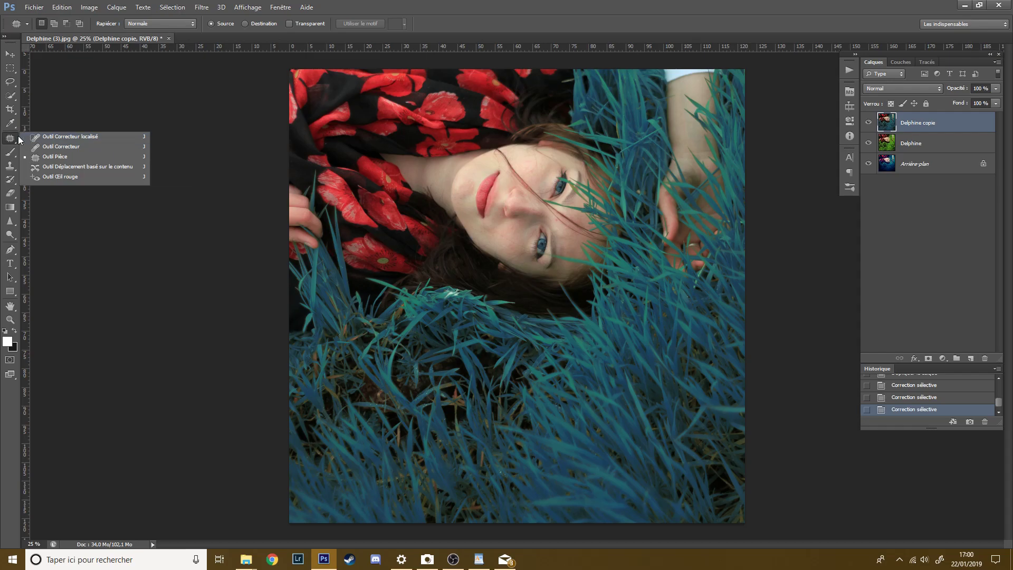
{"action": "left_click", "coordinate": [11, 140]}
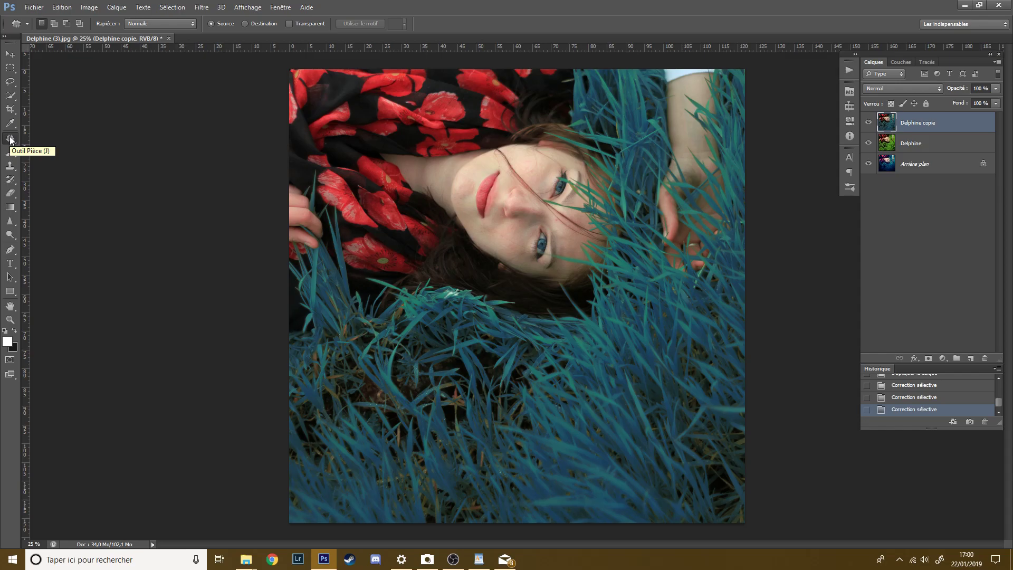
{"action": "key", "text": "e"}
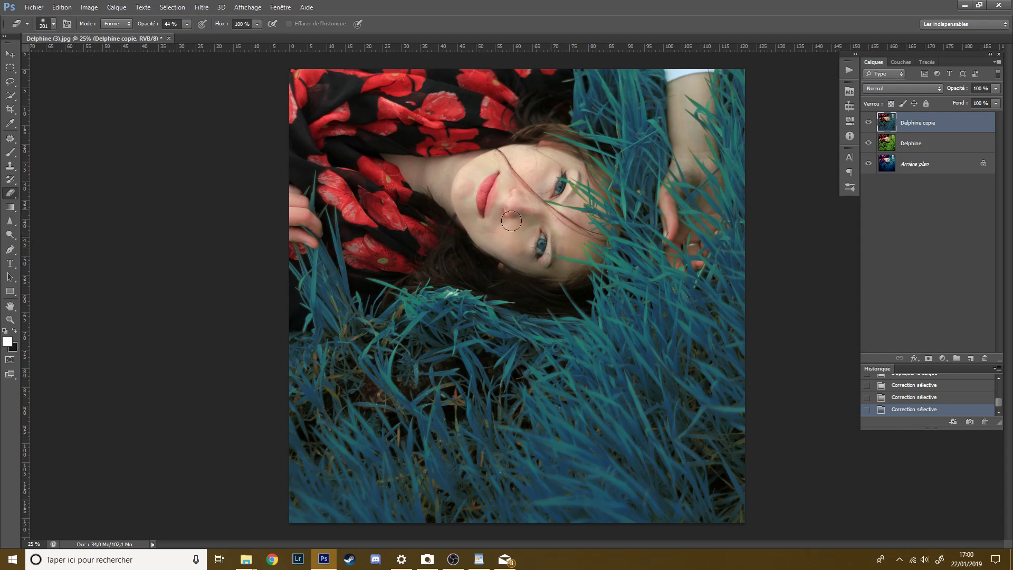
{"action": "mouse_move", "coordinate": [570, 216]}
{"action": "left_mouse_down"}
{"action": "mouse_move", "coordinate": [539, 190]}
{"action": "mouse_move", "coordinate": [517, 197]}
{"action": "left_mouse_up"}
{"action": "key", "text": "ctrl+z"}
{"action": "mouse_move", "coordinate": [459, 169]}
{"action": "left_mouse_down"}
{"action": "mouse_move", "coordinate": [514, 160]}
{"action": "mouse_move", "coordinate": [551, 192]}
{"action": "left_mouse_up"}
{"action": "mouse_move", "coordinate": [555, 242]}
{"action": "left_mouse_down"}
{"action": "mouse_move", "coordinate": [572, 243]}
{"action": "mouse_move", "coordinate": [562, 228]}
{"action": "left_mouse_up"}
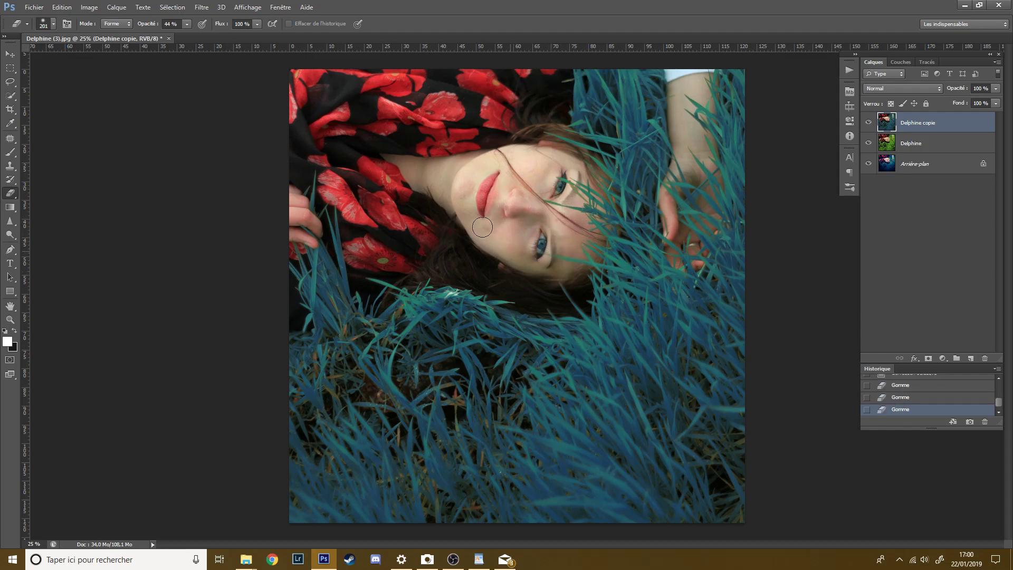
{"action": "mouse_move", "coordinate": [477, 167]}
{"action": "left_mouse_down"}
{"action": "mouse_move", "coordinate": [529, 204]}
{"action": "mouse_move", "coordinate": [530, 168]}
{"action": "mouse_move", "coordinate": [558, 190]}
{"action": "left_mouse_up"}
Hide the green layer and compare the recoloured copy with the layers beneath it by toggling its visibility
{"action": "left_click", "coordinate": [868, 122]}
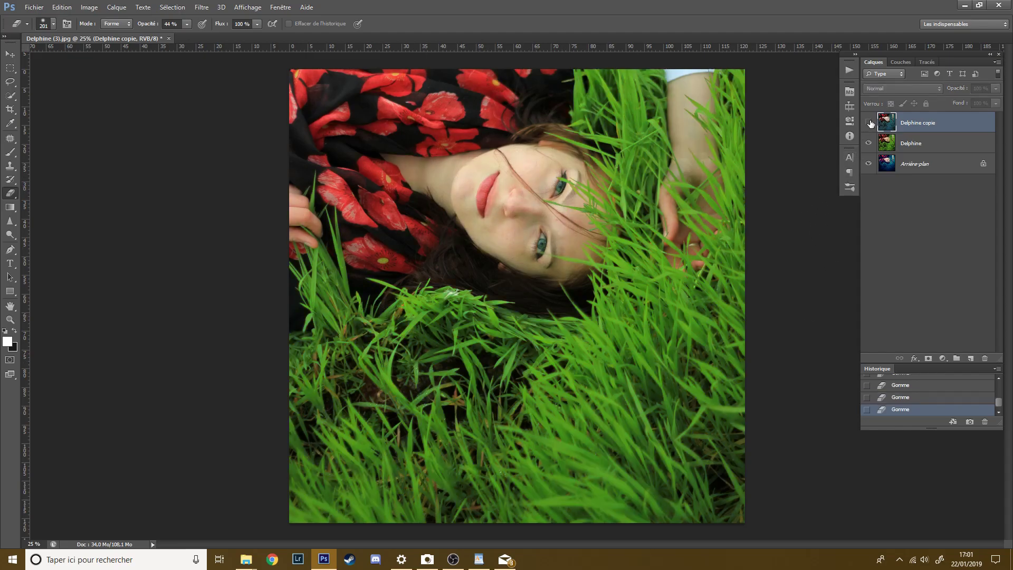
{"action": "left_click", "coordinate": [868, 123]}
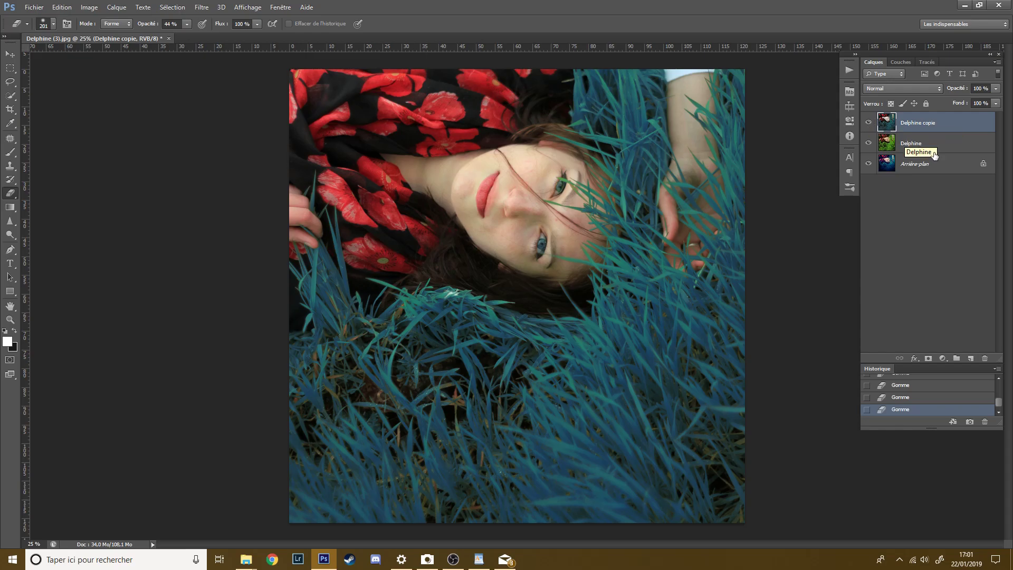
{"action": "left_click", "coordinate": [868, 142]}
{"action": "left_click", "coordinate": [869, 123]}
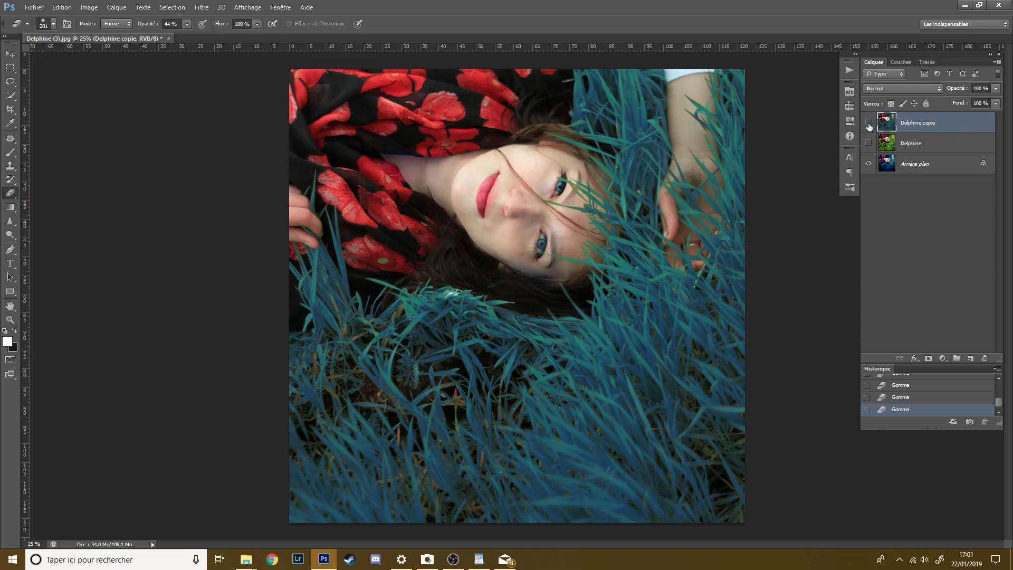
{"action": "left_click", "coordinate": [868, 125]}
{"action": "left_click", "coordinate": [868, 124]}
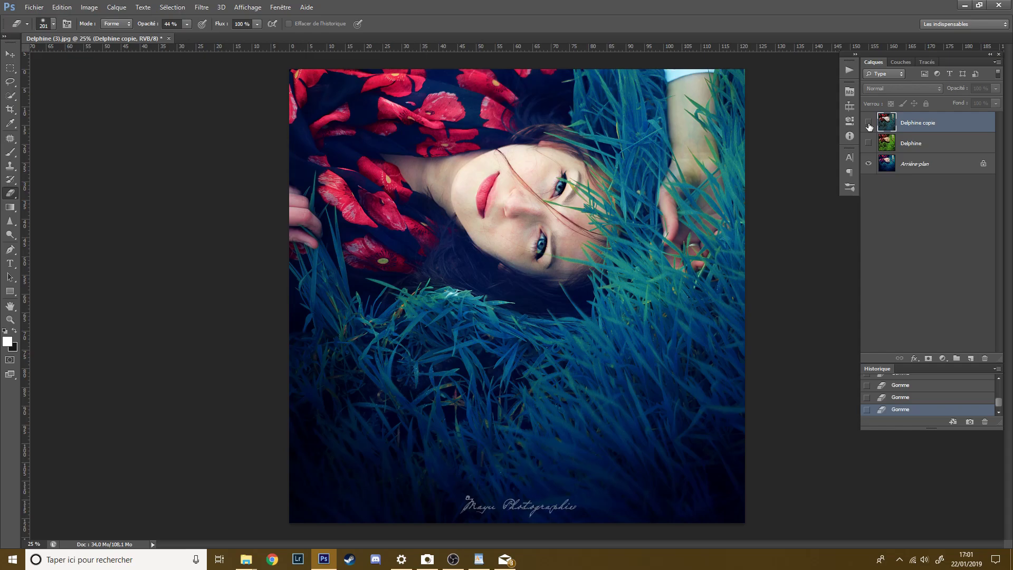
{"action": "left_click", "coordinate": [868, 124]}
Apply a Brightness/Contrast adjustment (Luminosité/Contraste) to the recoloured layer with contrast set to 24
{"action": "left_click", "coordinate": [91, 7]}
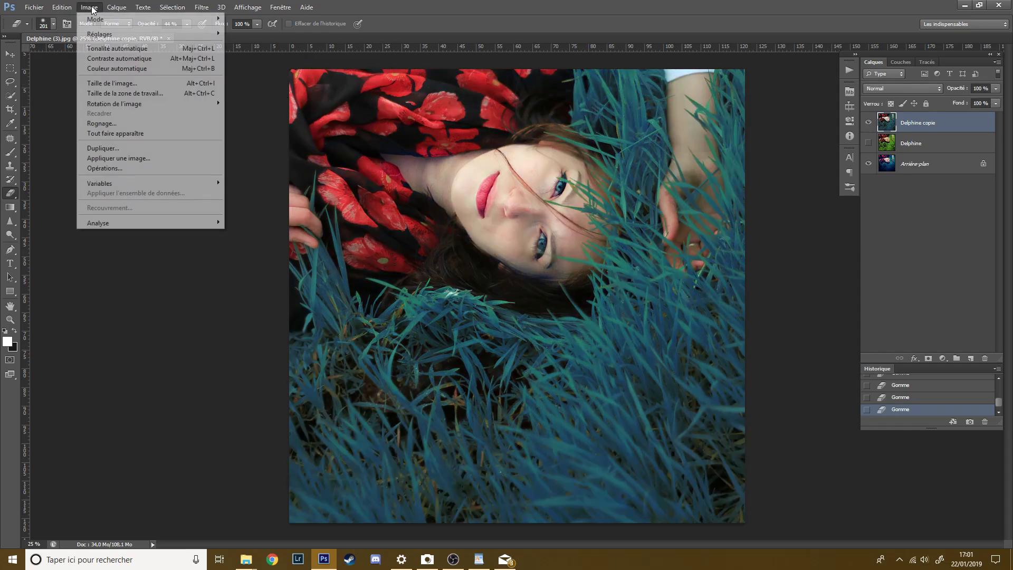
{"action": "mouse_move", "coordinate": [102, 38]}
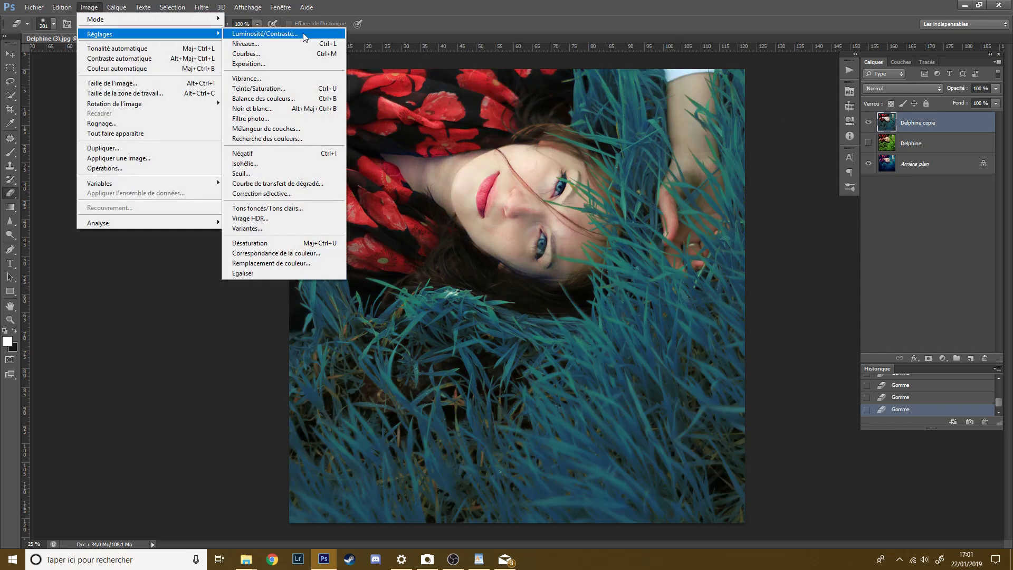
{"action": "left_click", "coordinate": [304, 37]}
{"action": "left_click_drag", "start_coordinate": [76, 165], "coordinate": [78, 165]}
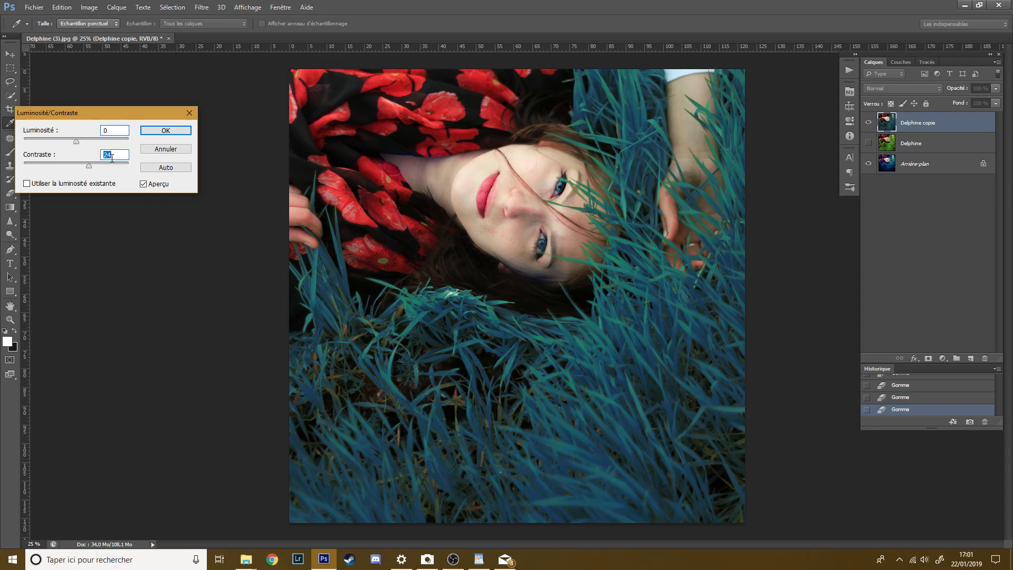
{"action": "left_click", "coordinate": [165, 130]}
Apply a Selective Color correction to the cyans, raising cyan and black slightly and setting magenta to -12 %
{"action": "left_click", "coordinate": [89, 7]}
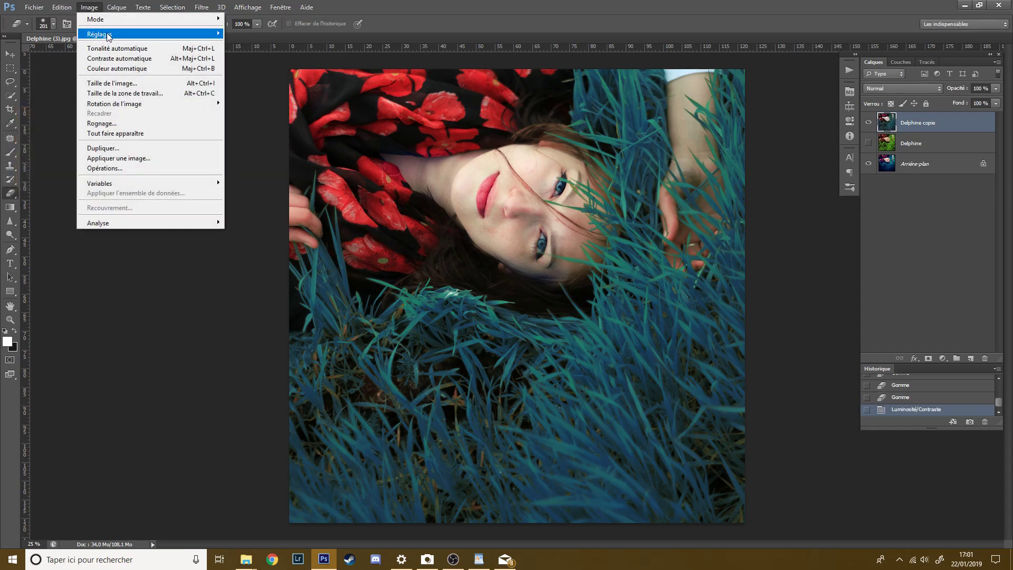
{"action": "mouse_move", "coordinate": [159, 33]}
{"action": "left_click", "coordinate": [258, 194]}
{"action": "left_click", "coordinate": [296, 228]}
{"action": "left_click", "coordinate": [269, 273]}
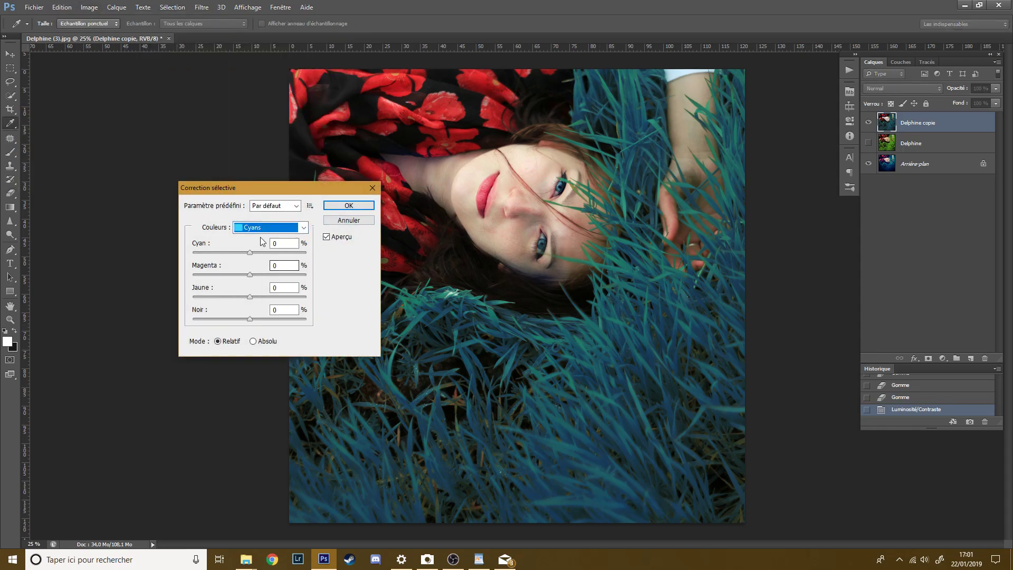
{"action": "left_click_drag", "start_coordinate": [249, 252], "coordinate": [243, 273]}
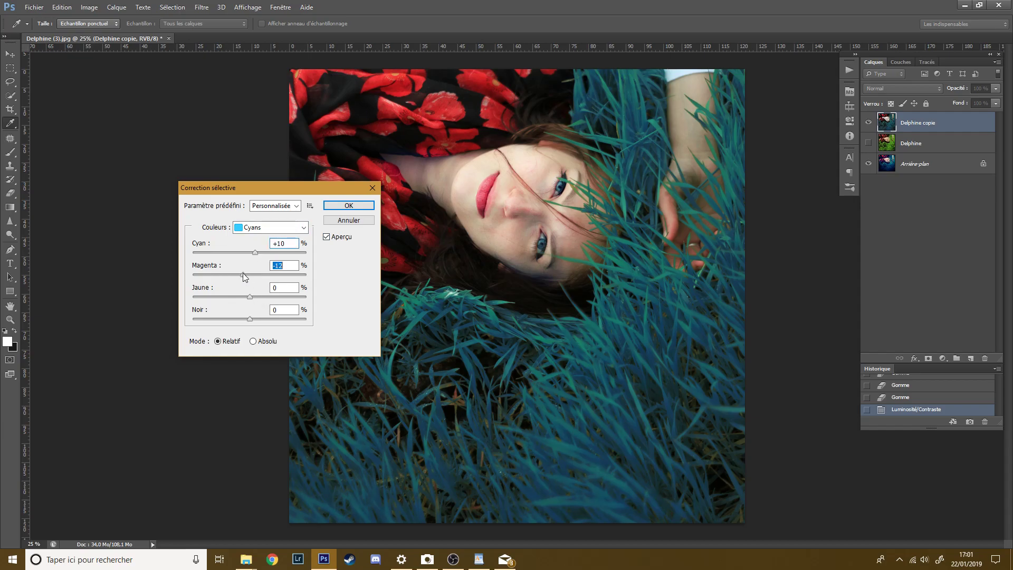
{"action": "left_click_drag", "start_coordinate": [251, 318], "coordinate": [254, 320]}
{"action": "left_click", "coordinate": [326, 237]}
{"action": "left_click_drag", "start_coordinate": [256, 252], "coordinate": [258, 252]}
{"action": "left_click", "coordinate": [339, 206]}
{"action": "key", "text": "e"}
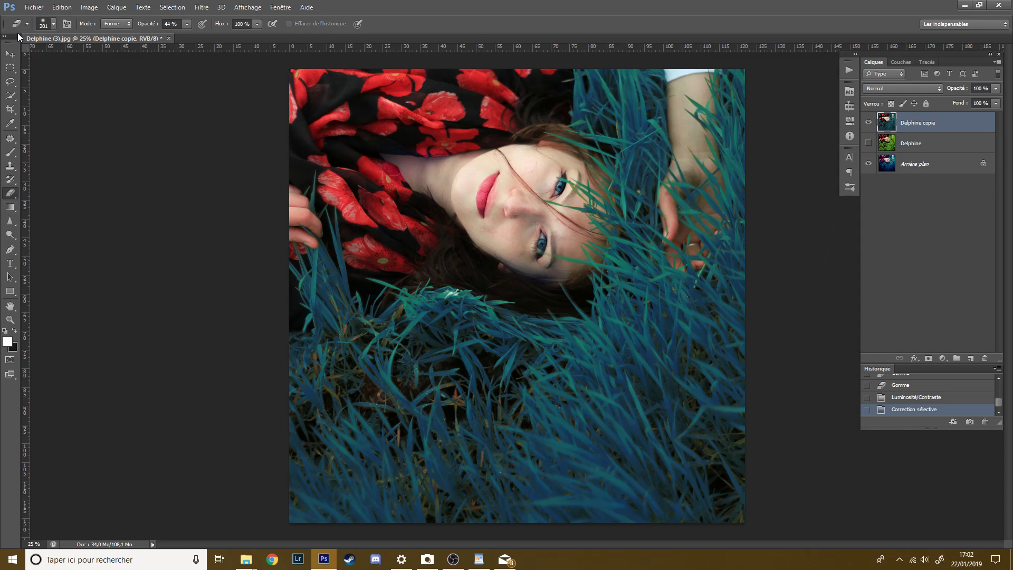
Duplicate the recoloured layer and darken the grass along the photo's lower-left edge with a 1985 px Burn tool at 12 % exposure
{"action": "left_click_drag", "start_coordinate": [918, 122], "coordinate": [970, 359]}
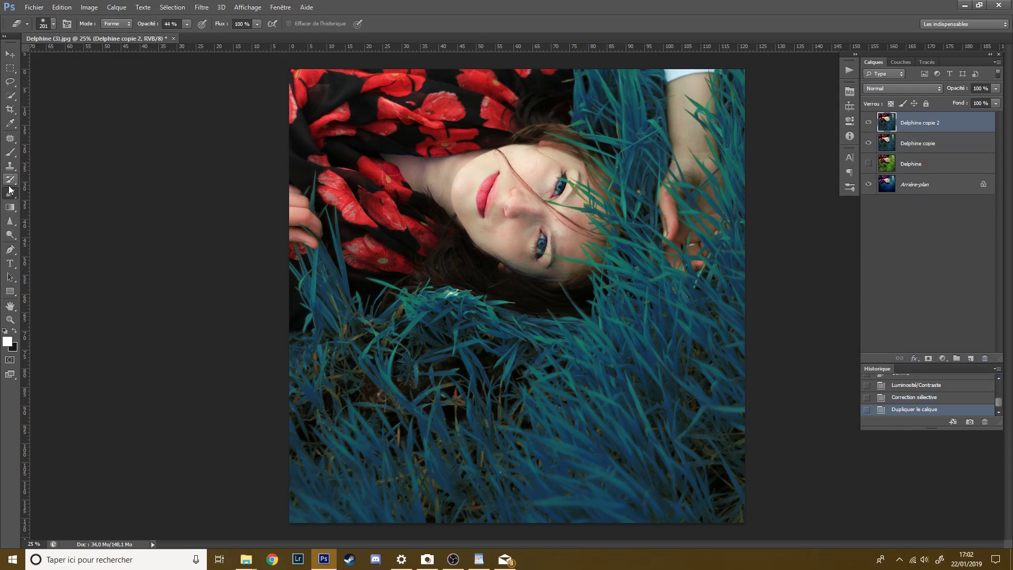
{"action": "left_click", "coordinate": [9, 234]}
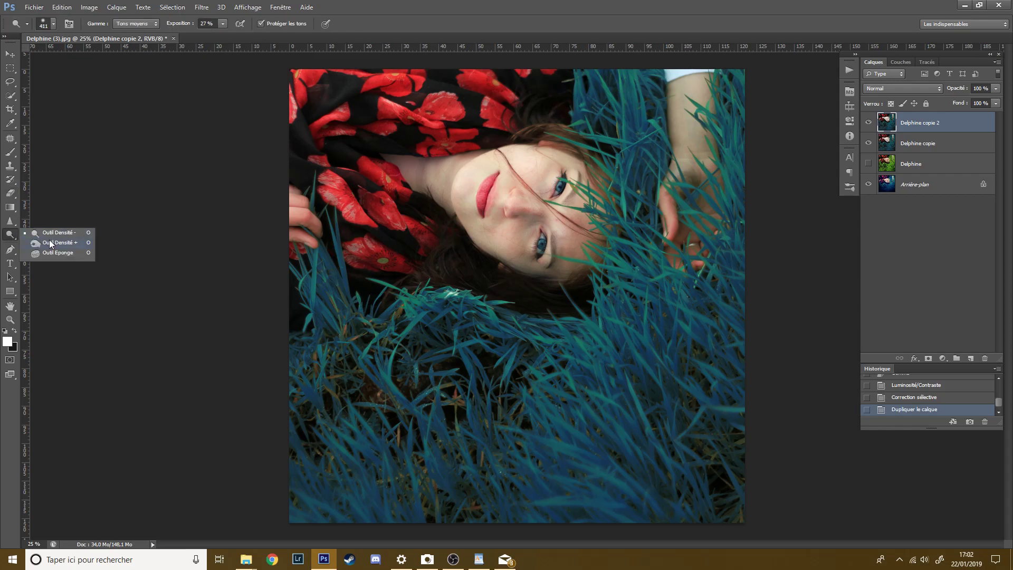
{"action": "left_click", "coordinate": [51, 243]}
{"action": "right_click", "coordinate": [467, 276]}
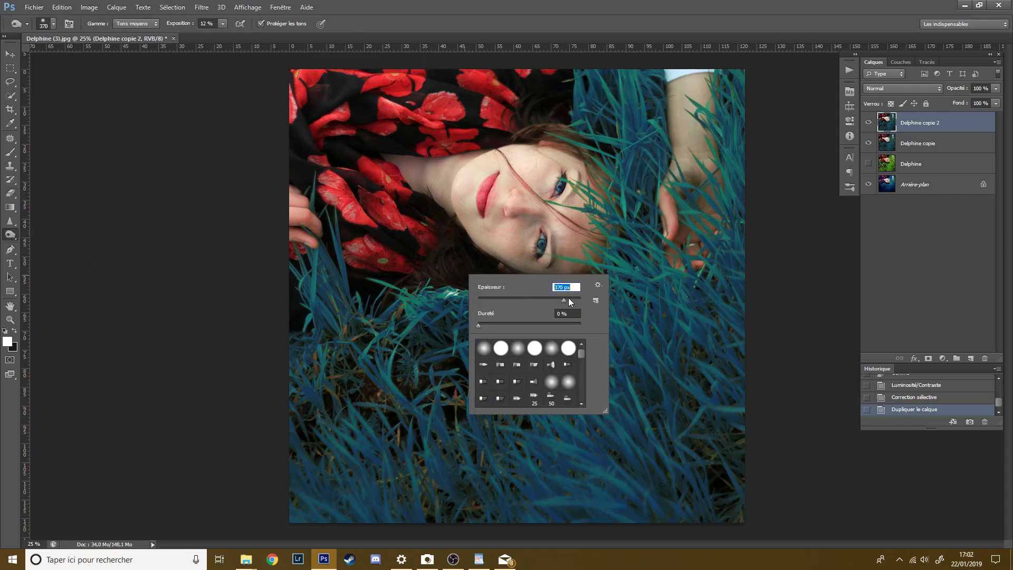
{"action": "left_click", "coordinate": [568, 298]}
{"action": "left_click_drag", "start_coordinate": [573, 301], "coordinate": [579, 299]}
{"action": "left_click", "coordinate": [296, 482]}
{"action": "mouse_move", "coordinate": [296, 457]}
{"action": "left_mouse_down"}
{"action": "mouse_move", "coordinate": [307, 474]}
{"action": "mouse_move", "coordinate": [272, 452]}
{"action": "left_mouse_up"}
{"action": "left_click", "coordinate": [272, 452]}
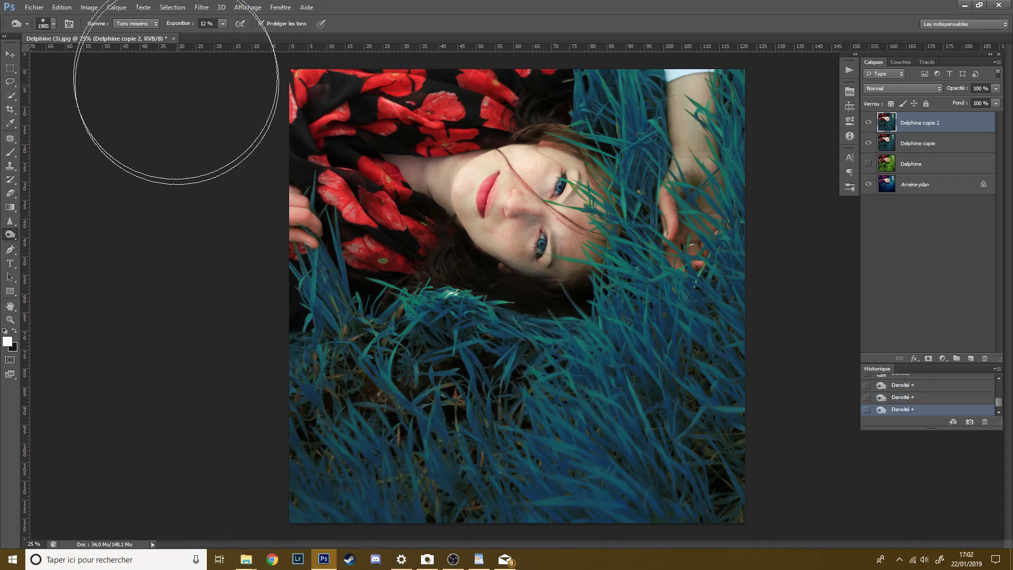
Raise the Burn tool's exposure to 19 % and darken the grass in the photo's lower-left corner further
{"action": "left_click", "coordinate": [53, 23]}
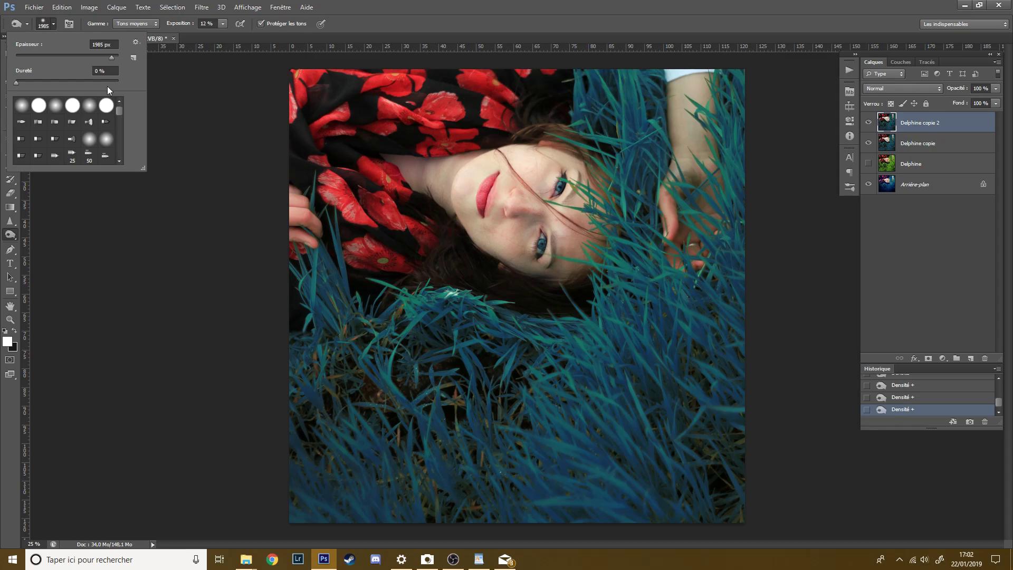
{"action": "left_click", "coordinate": [222, 22]}
{"action": "left_click", "coordinate": [223, 24]}
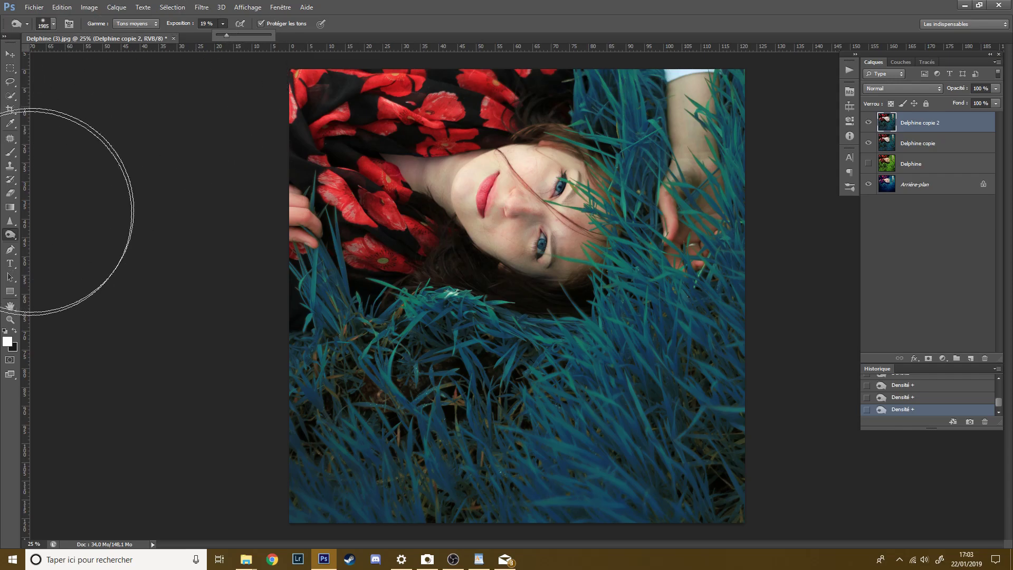
{"action": "left_click", "coordinate": [293, 500]}
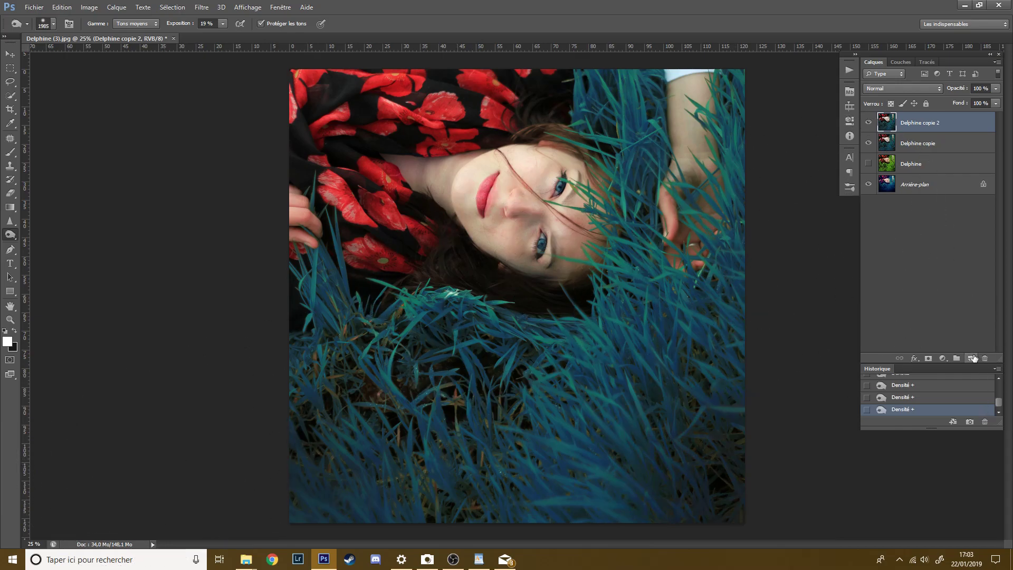
Add a new empty layer above the burned duplicate and swap the foreground and background colours
{"action": "left_click", "coordinate": [972, 358]}
{"action": "left_click", "coordinate": [14, 331]}
{"action": "right_click", "coordinate": [281, 371]}
{"action": "left_click", "coordinate": [415, 291]}
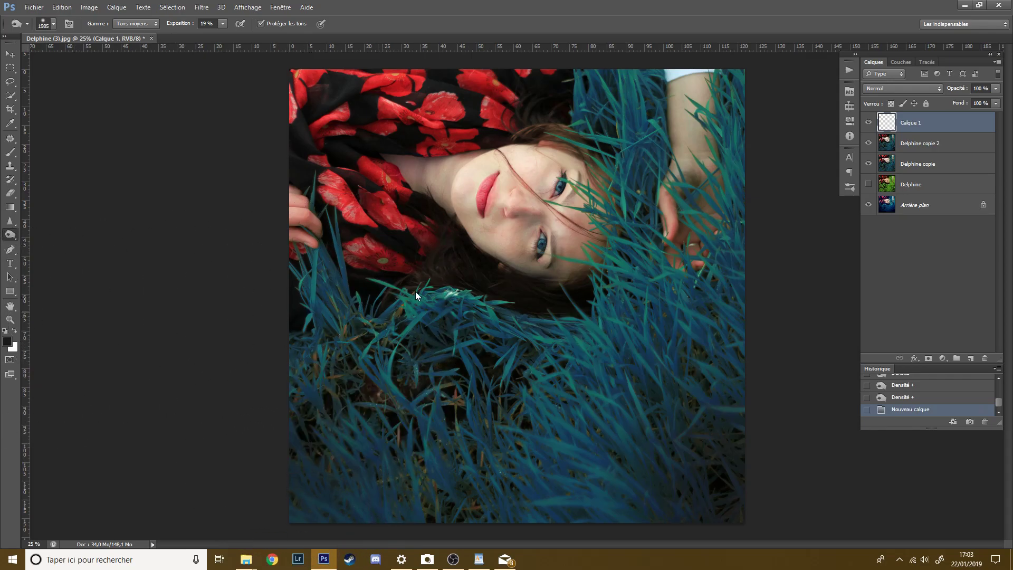
Try to darken the lower-left grass on the empty layer with the Burn tool enlarged to 1209 px
{"action": "right_click", "coordinate": [416, 291]}
{"action": "left_click_drag", "start_coordinate": [523, 315], "coordinate": [522, 315]}
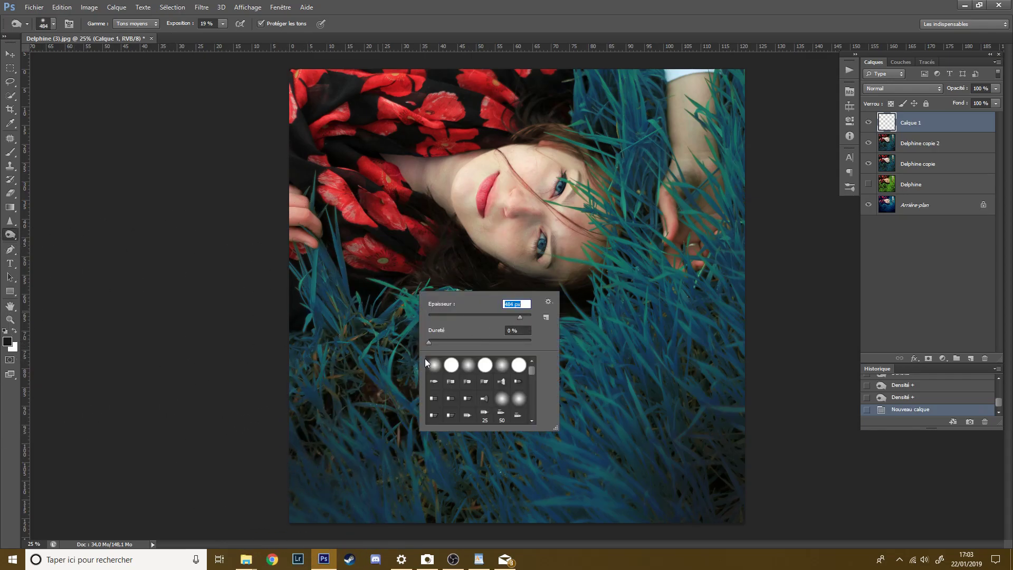
{"action": "left_click", "coordinate": [283, 430]}
{"action": "left_click_drag", "start_coordinate": [362, 481], "coordinate": [324, 441]}
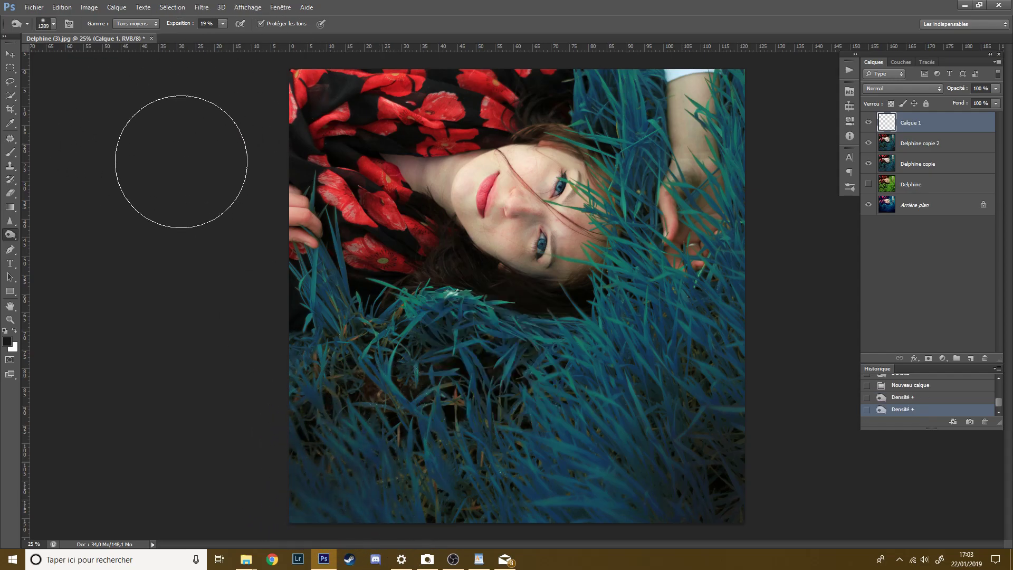
Set up a soft 1753 px Brush, try dark grey strokes over the lower-left grass and undo them
{"action": "key", "text": "b"}
{"action": "right_click", "coordinate": [441, 331]}
{"action": "left_click", "coordinate": [503, 344]}
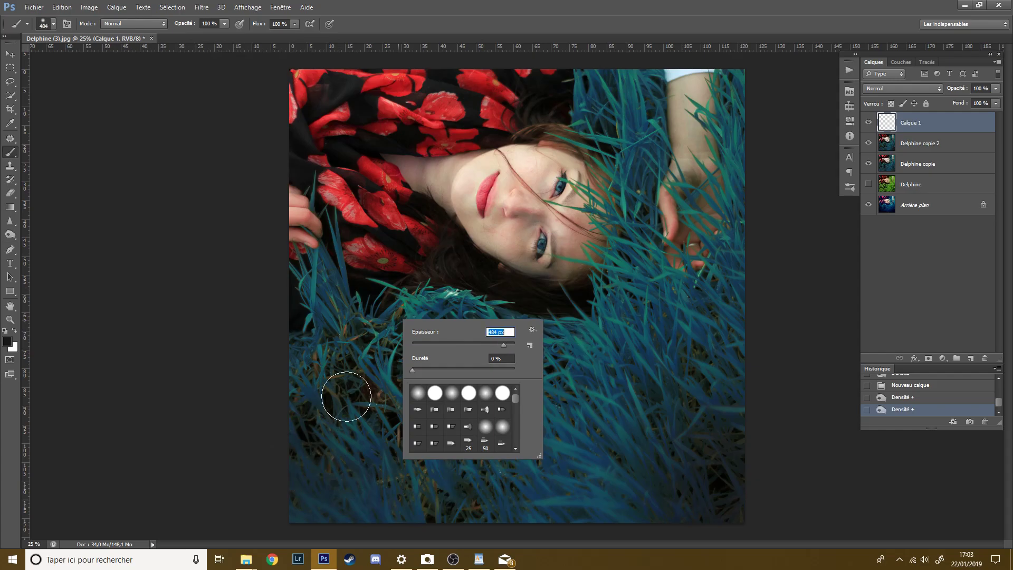
{"action": "left_click_drag", "start_coordinate": [506, 343], "coordinate": [508, 342]}
{"action": "left_click", "coordinate": [294, 441]}
{"action": "mouse_move", "coordinate": [294, 441]}
{"action": "left_mouse_down"}
{"action": "mouse_move", "coordinate": [325, 480]}
{"action": "mouse_move", "coordinate": [280, 466]}
{"action": "left_mouse_up"}
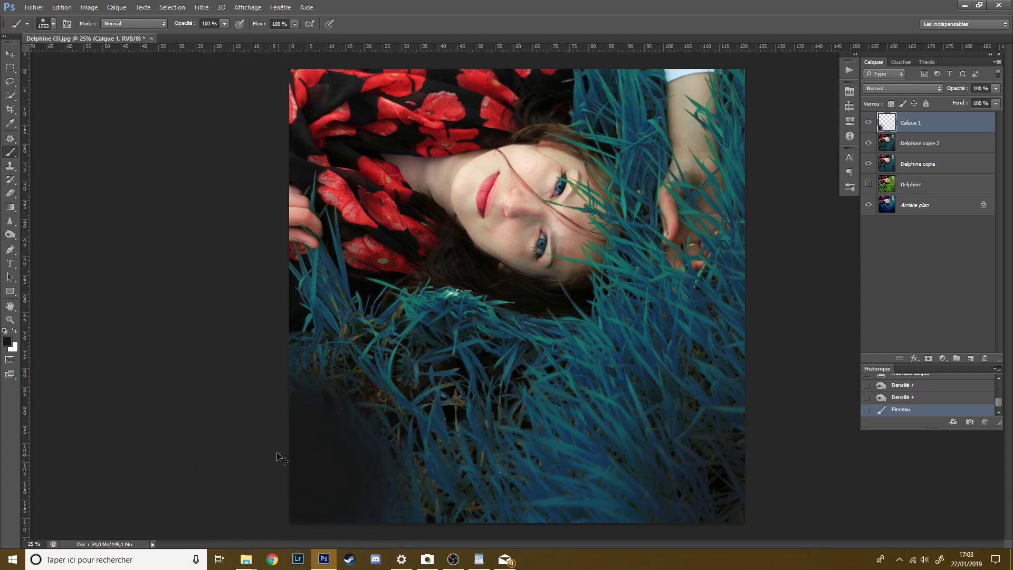
{"action": "key", "text": "ctrl+z"}
Set the foreground colour to black and paint across the grass along the photo's bottom edge on the new layer
{"action": "left_click", "coordinate": [7, 341]}
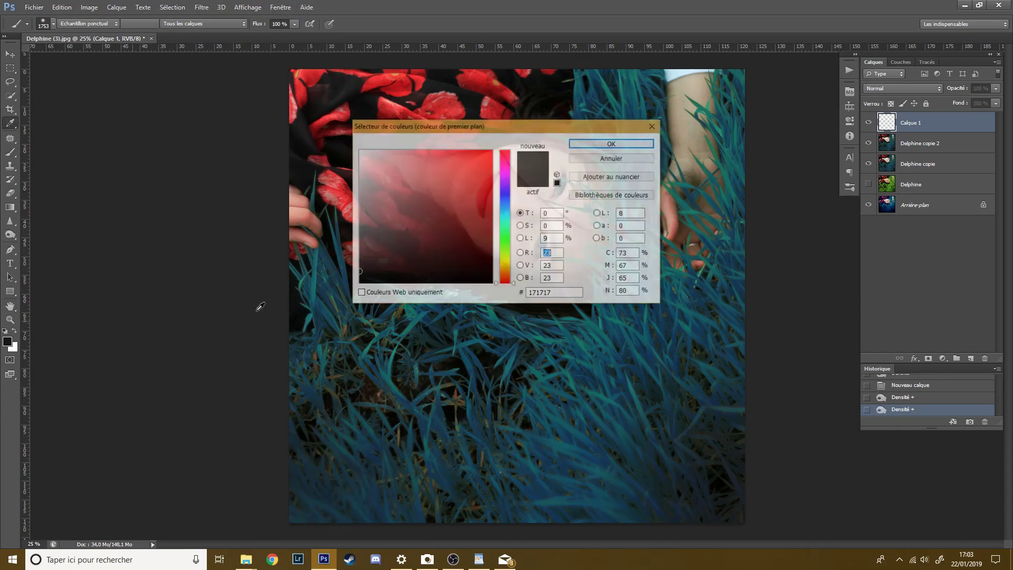
{"action": "left_click", "coordinate": [612, 142]}
{"action": "mouse_move", "coordinate": [215, 468]}
{"action": "left_mouse_down"}
{"action": "mouse_move", "coordinate": [287, 475]}
{"action": "mouse_move", "coordinate": [417, 528]}
{"action": "mouse_move", "coordinate": [610, 504]}
{"action": "mouse_move", "coordinate": [841, 362]}
{"action": "left_mouse_up"}
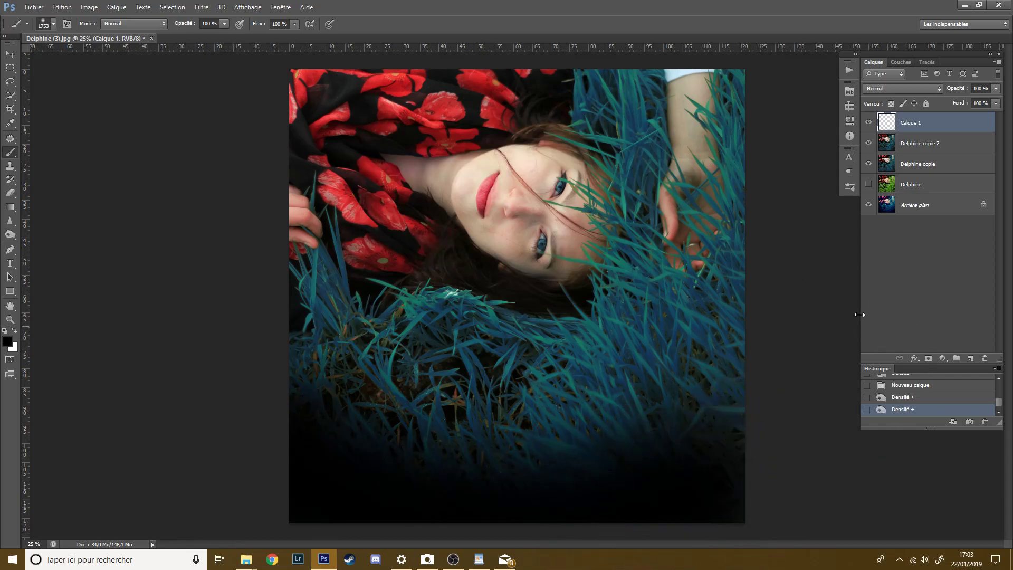
Lower the brush opacity to 37 % and paint black over the grass at the photo's lower-right edge
{"action": "left_click", "coordinate": [226, 23]}
{"action": "left_click_drag", "start_coordinate": [211, 34], "coordinate": [191, 36]}
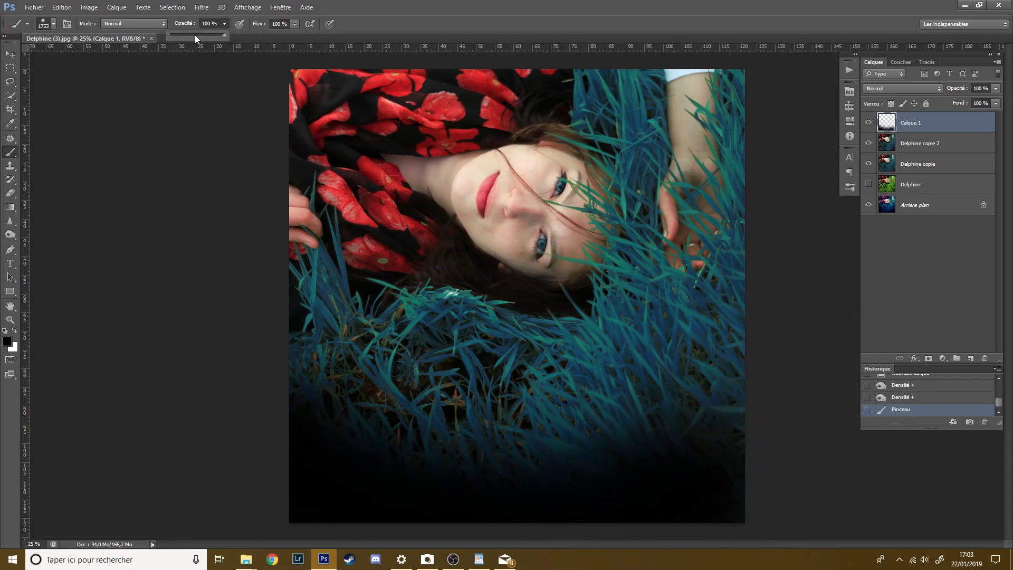
{"action": "mouse_move", "coordinate": [723, 345]}
{"action": "left_mouse_down"}
{"action": "mouse_move", "coordinate": [729, 462]}
{"action": "mouse_move", "coordinate": [764, 411]}
{"action": "mouse_move", "coordinate": [709, 467]}
{"action": "mouse_move", "coordinate": [588, 493]}
{"action": "mouse_move", "coordinate": [405, 477]}
{"action": "mouse_move", "coordinate": [231, 417]}
{"action": "mouse_move", "coordinate": [468, 449]}
{"action": "mouse_move", "coordinate": [643, 422]}
{"action": "mouse_move", "coordinate": [745, 355]}
{"action": "left_mouse_up"}
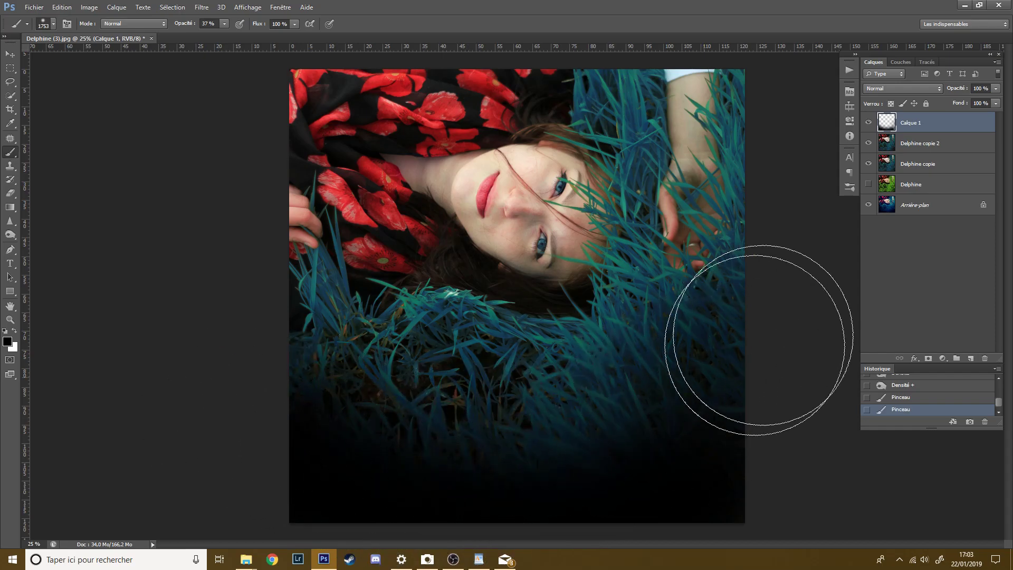
Keep the painted layer's blend mode at Normal and reduce the layer's opacity to 69 %
{"action": "left_click", "coordinate": [910, 87]}
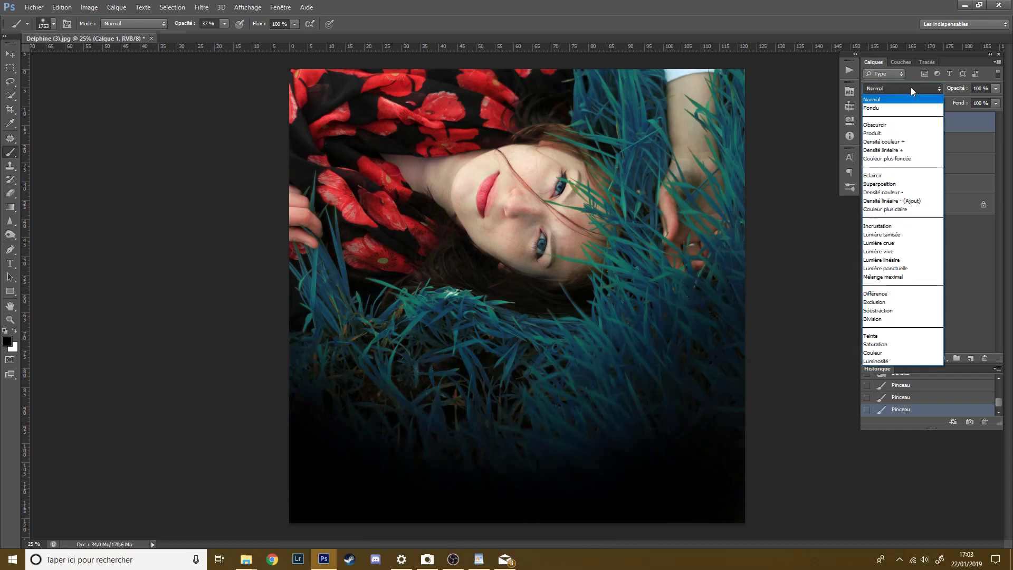
{"action": "left_click", "coordinate": [910, 88]}
{"action": "left_click", "coordinate": [996, 88]}
{"action": "left_click_drag", "start_coordinate": [969, 99], "coordinate": [979, 99]}
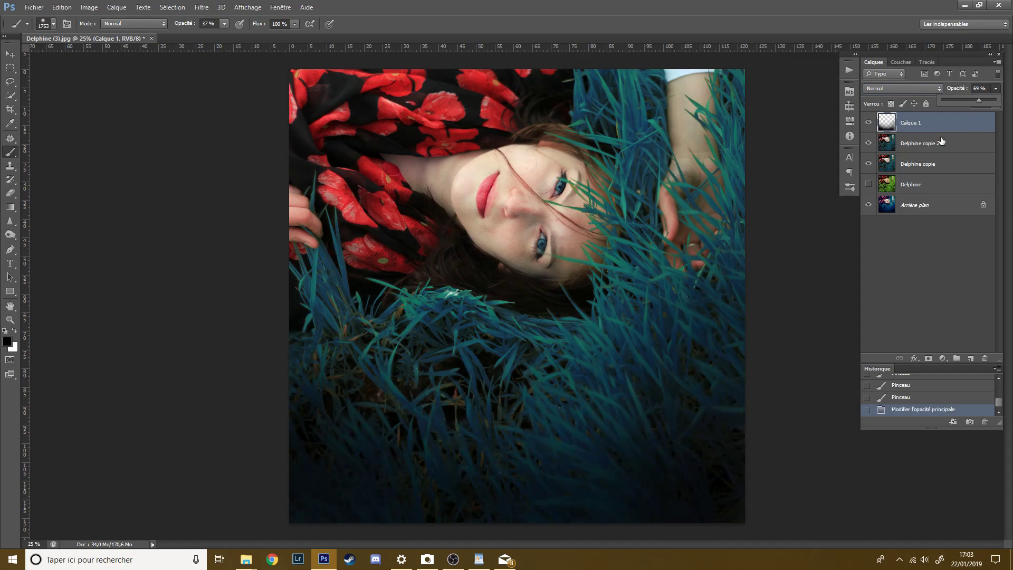
Check the Delphine copie 2 layer's effect by toggling its visibility, and link it with the Delphine copie layer
{"action": "left_click", "coordinate": [942, 140]}
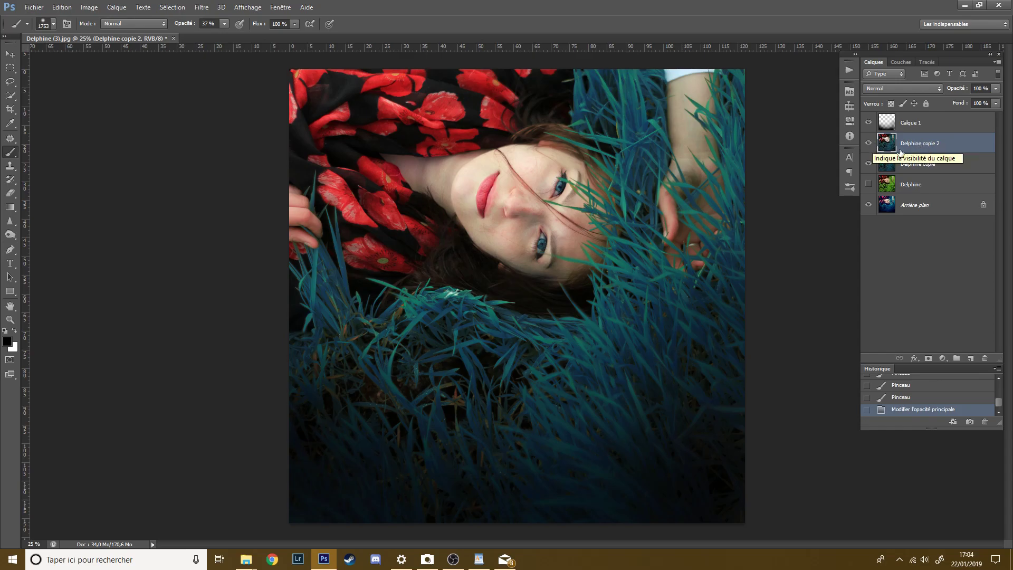
{"action": "left_click", "coordinate": [869, 143]}
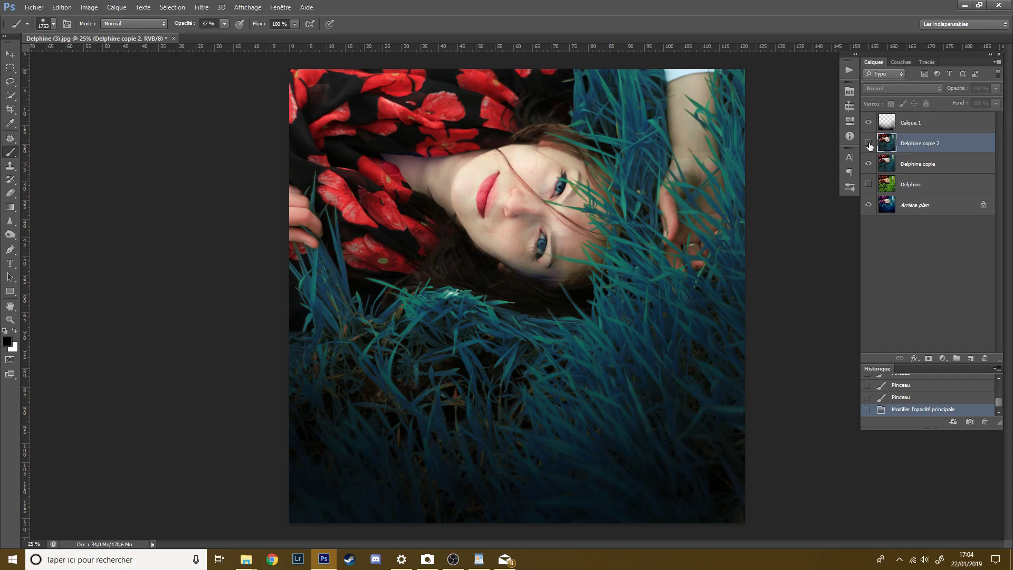
{"action": "left_click", "coordinate": [868, 145]}
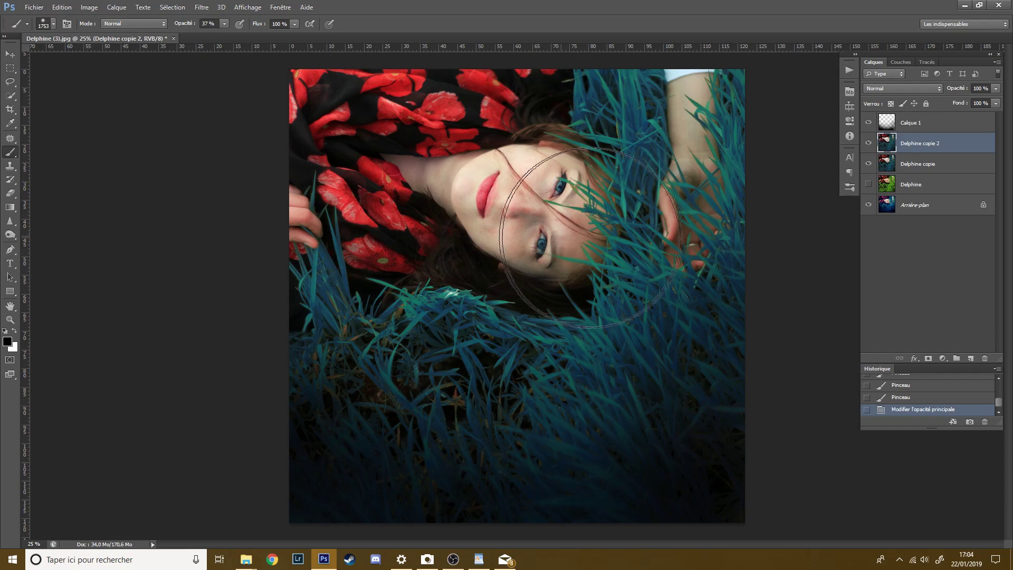
{"action": "left_click", "coordinate": [920, 164], "text": "ctrl"}
{"action": "right_click", "coordinate": [920, 164]}
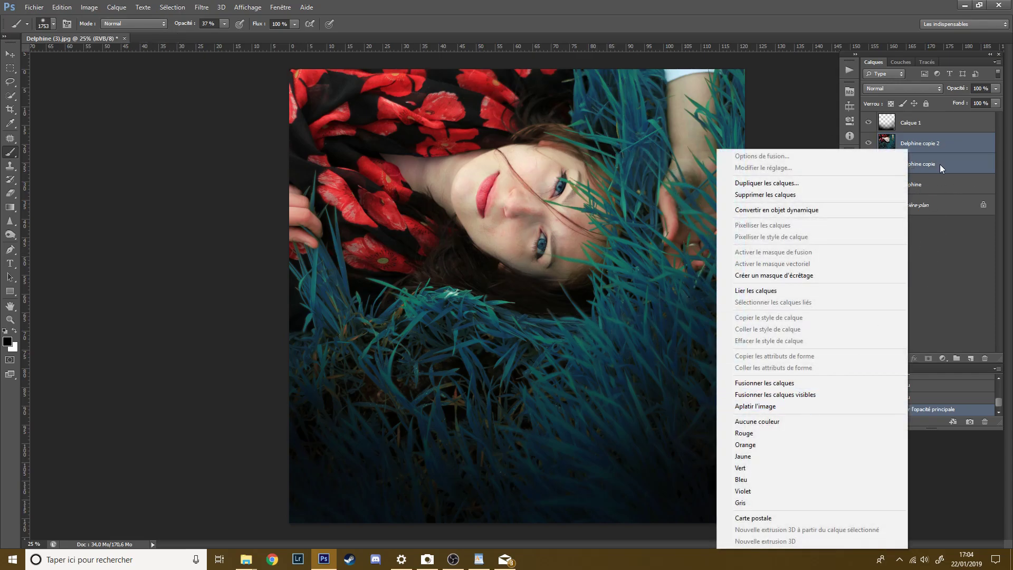
{"action": "left_click", "coordinate": [941, 147]}
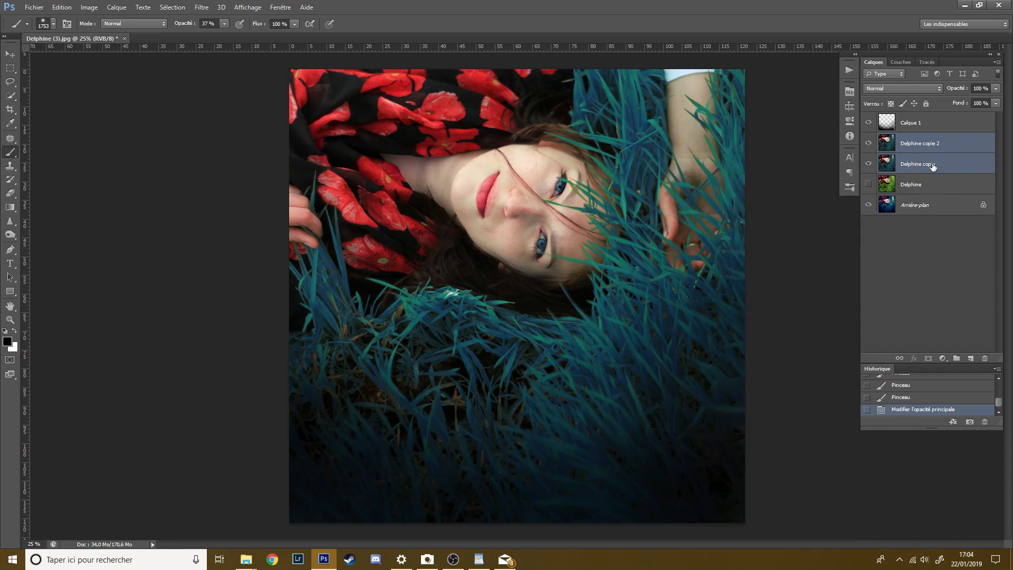
{"action": "left_click", "coordinate": [934, 148]}
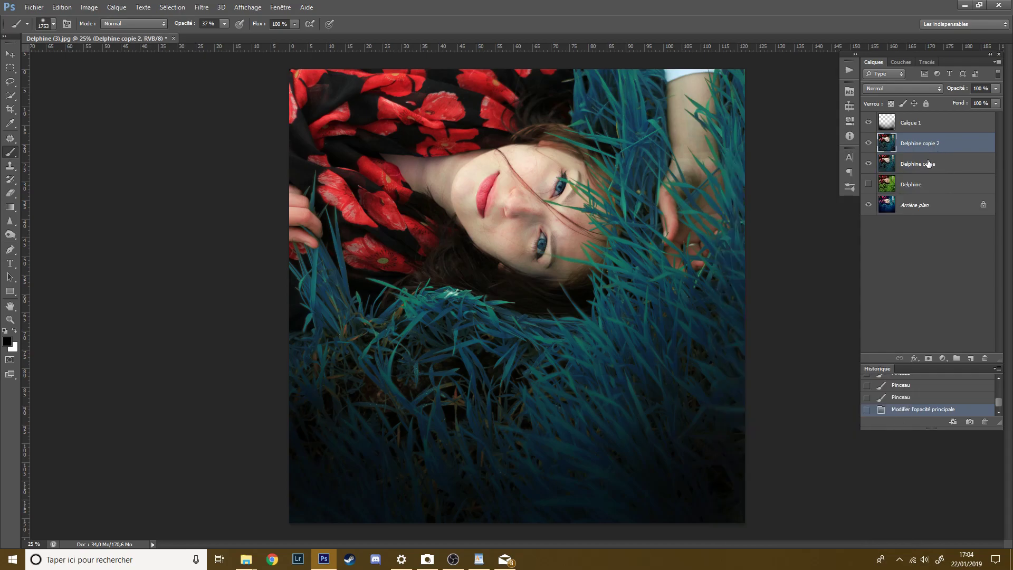
{"action": "left_click", "coordinate": [929, 164], "text": "ctrl"}
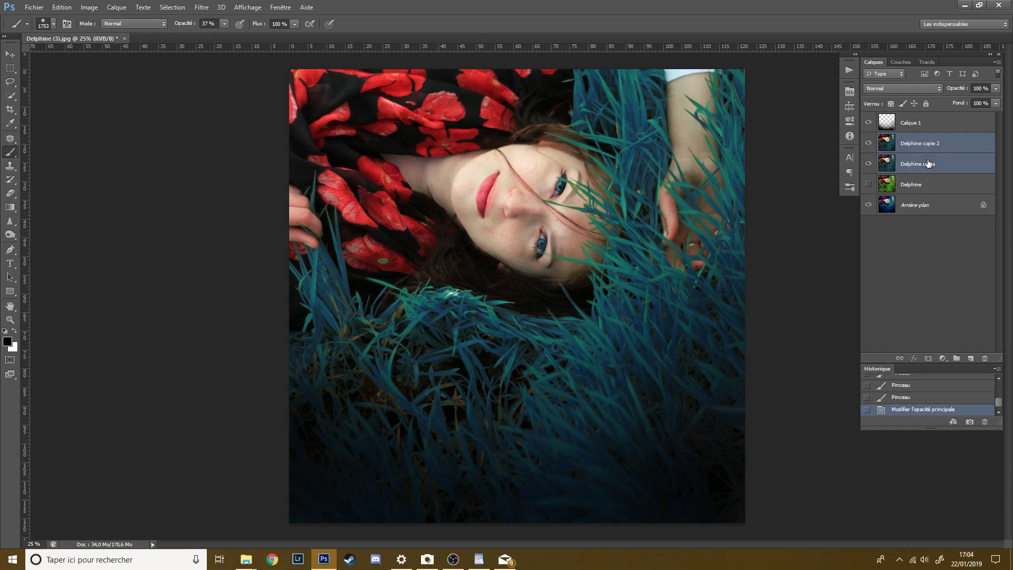
{"action": "right_click", "coordinate": [927, 160]}
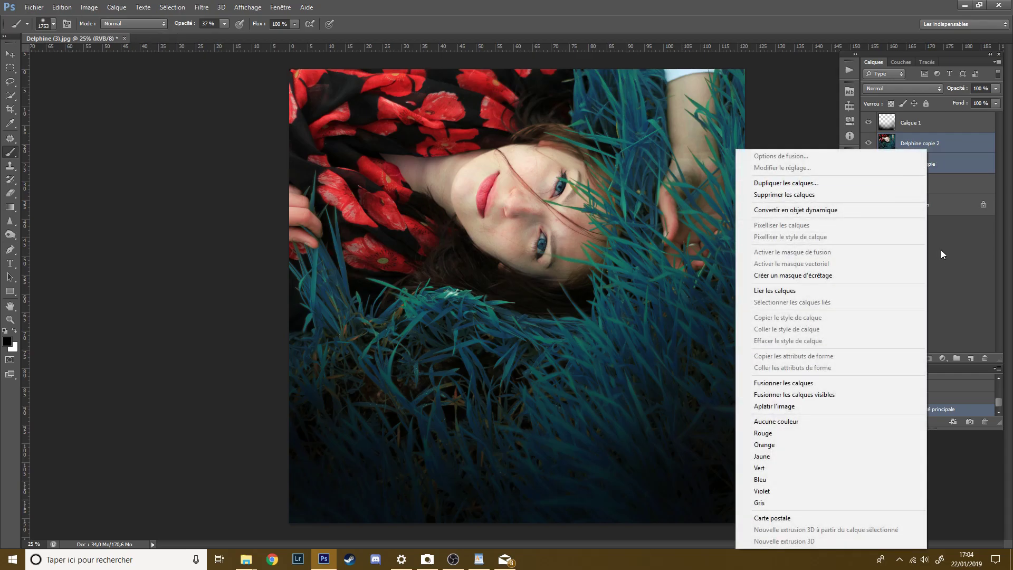
{"action": "left_click", "coordinate": [844, 294]}
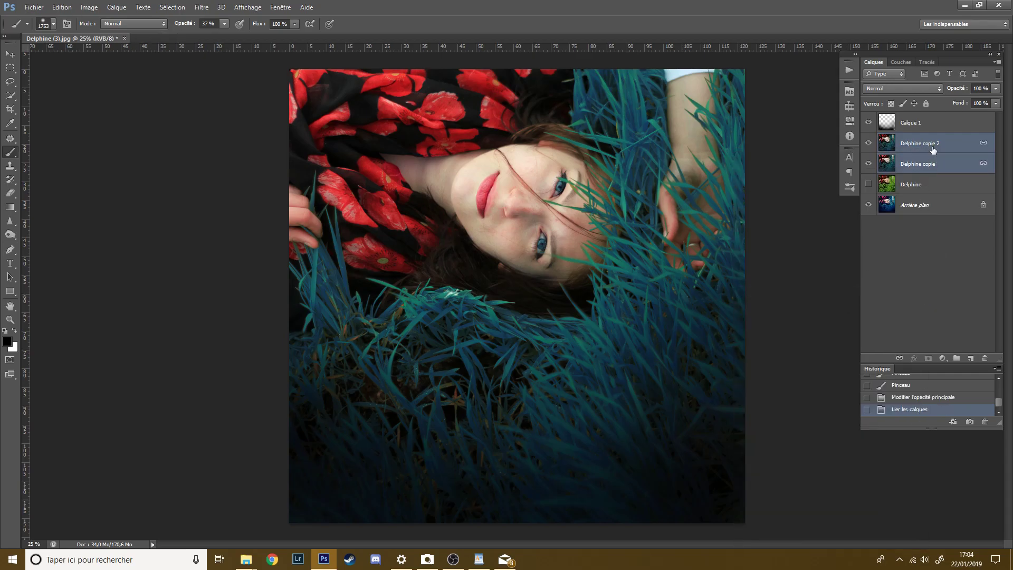
Merge the two linked Delphine copy layers and duplicate the merged layer
{"action": "right_click", "coordinate": [932, 149]}
{"action": "left_click", "coordinate": [891, 382]}
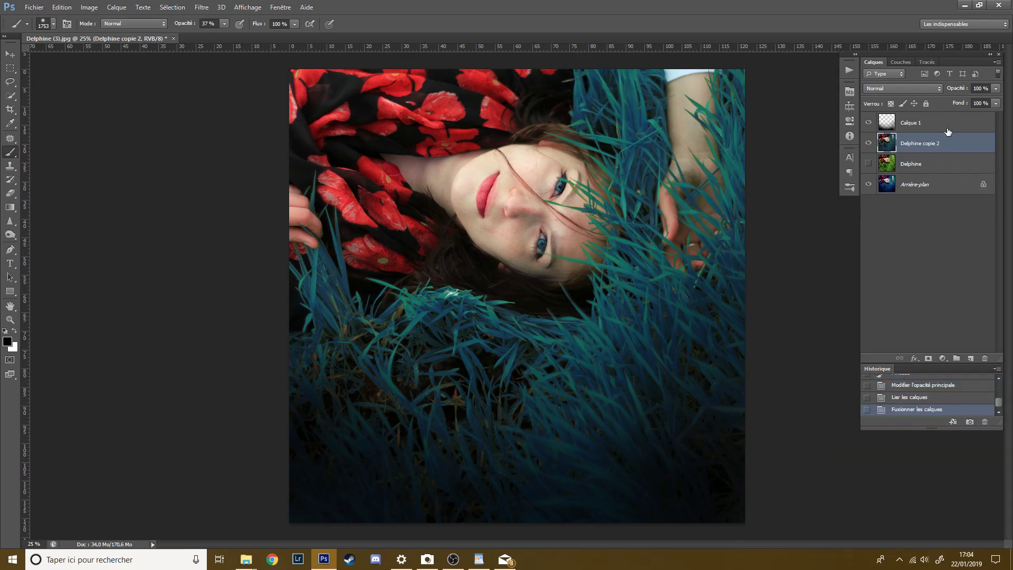
{"action": "left_click_drag", "start_coordinate": [963, 151], "coordinate": [972, 358]}
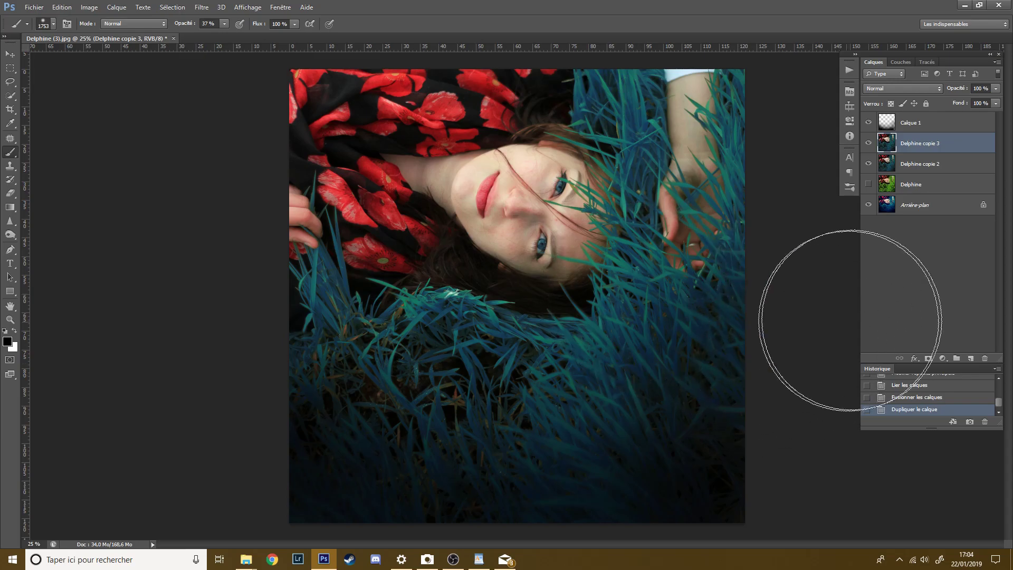
Apply a Levels adjustment to the duplicated layer, raising the RGB black input level to 7
{"action": "left_click", "coordinate": [90, 7]}
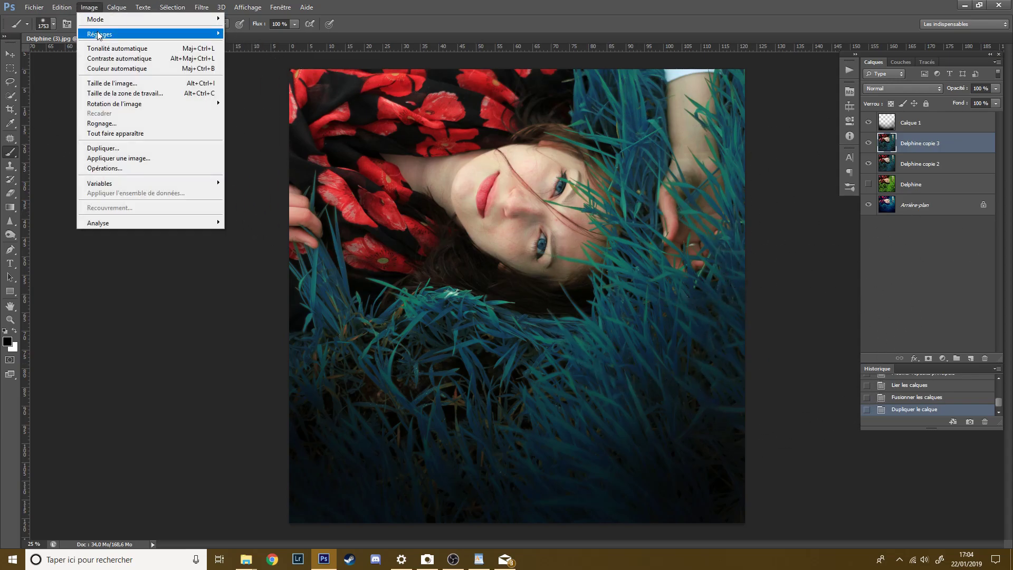
{"action": "mouse_move", "coordinate": [99, 34]}
{"action": "left_click", "coordinate": [247, 44]}
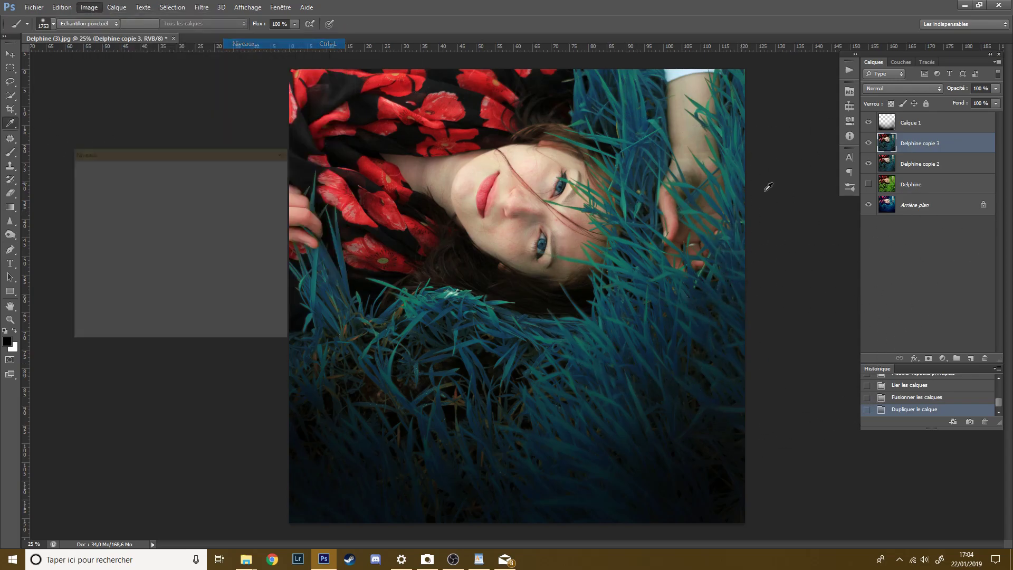
{"action": "left_click_drag", "start_coordinate": [85, 270], "coordinate": [89, 272]}
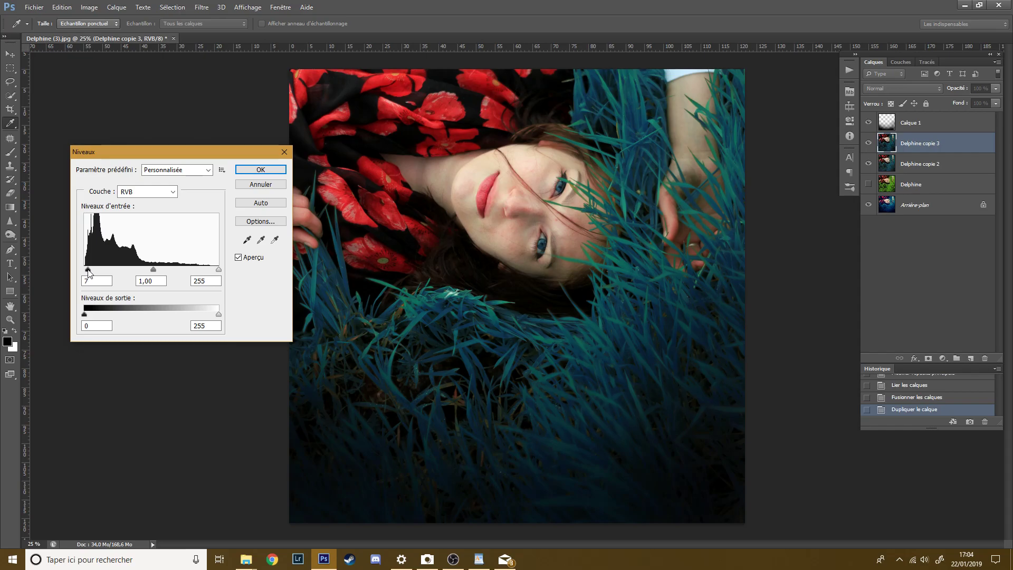
{"action": "left_click", "coordinate": [261, 169]}
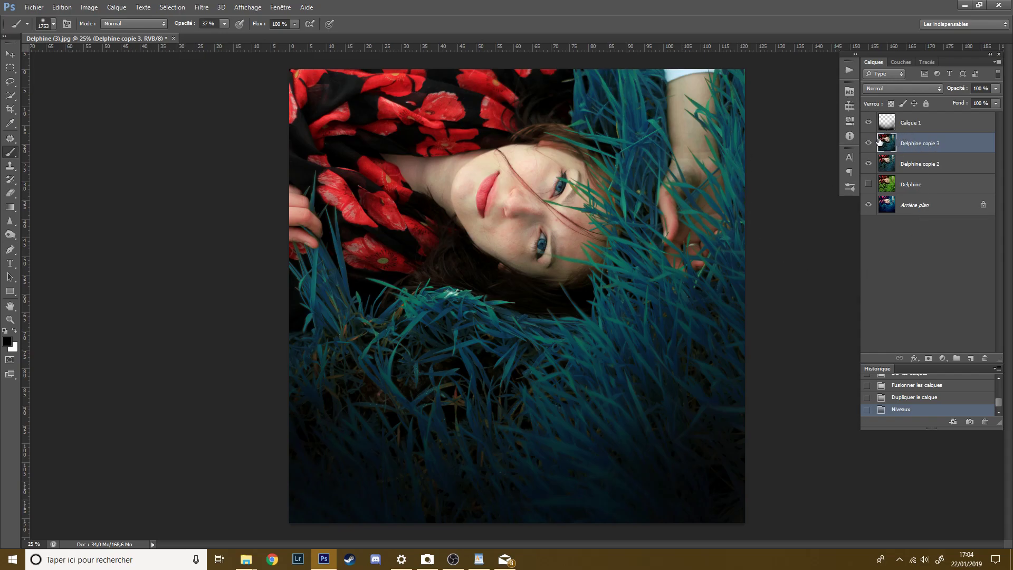
Start a Selective Color correction on the duplicated layer, set Cyan to -100 % in the Cyans and adjust their other components
{"action": "left_click", "coordinate": [89, 7]}
{"action": "mouse_move", "coordinate": [158, 34]}
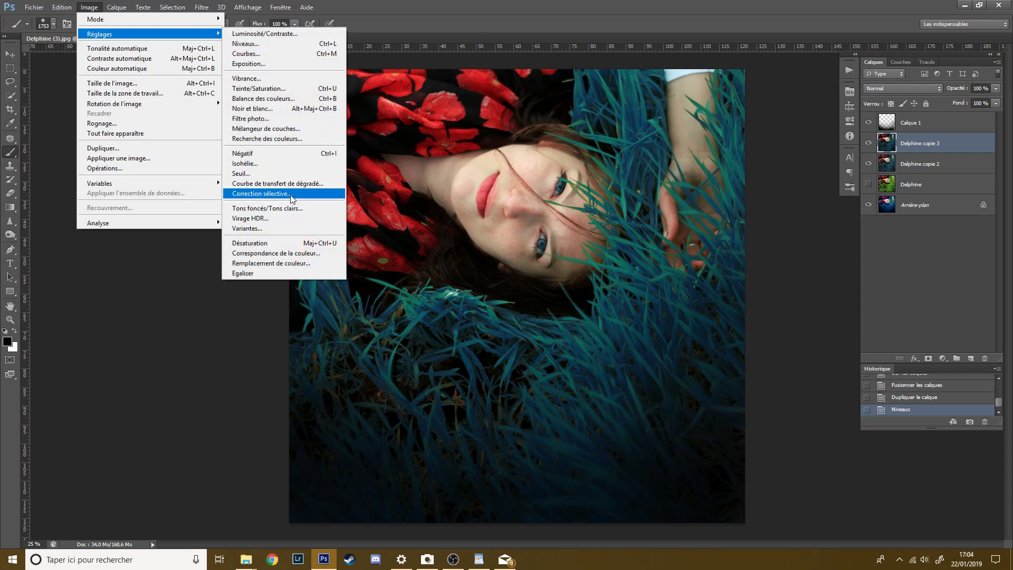
{"action": "left_click", "coordinate": [317, 194]}
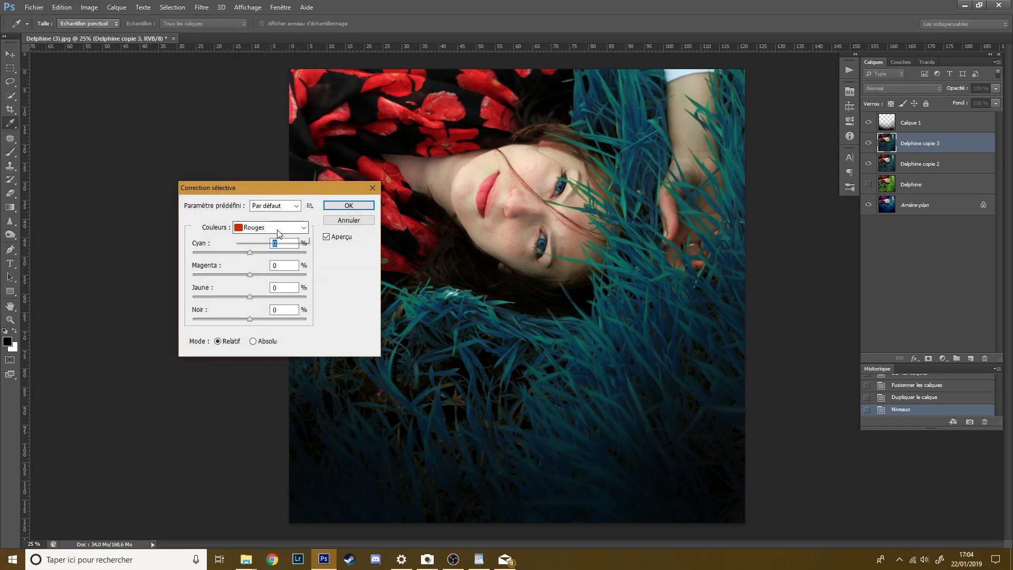
{"action": "left_click", "coordinate": [297, 228]}
{"action": "left_click", "coordinate": [271, 274]}
{"action": "left_click_drag", "start_coordinate": [248, 251], "coordinate": [179, 252]}
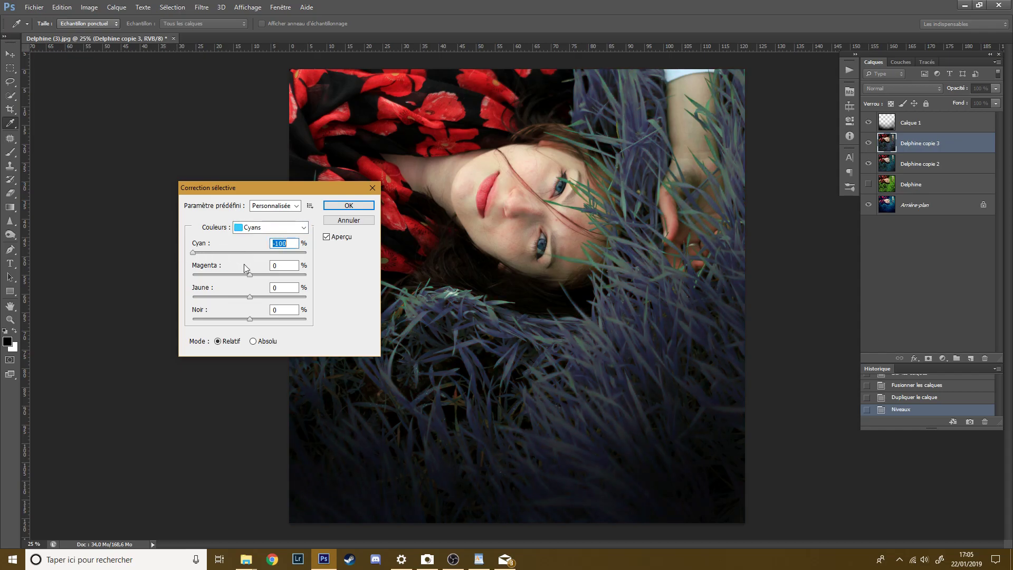
{"action": "left_click_drag", "start_coordinate": [248, 274], "coordinate": [221, 297]}
Set the Blues to Cyan +22 %, Magenta -30 % and Yellow +25 %, and apply the Selective Color correction
{"action": "left_click", "coordinate": [270, 226]}
{"action": "left_click", "coordinate": [257, 281]}
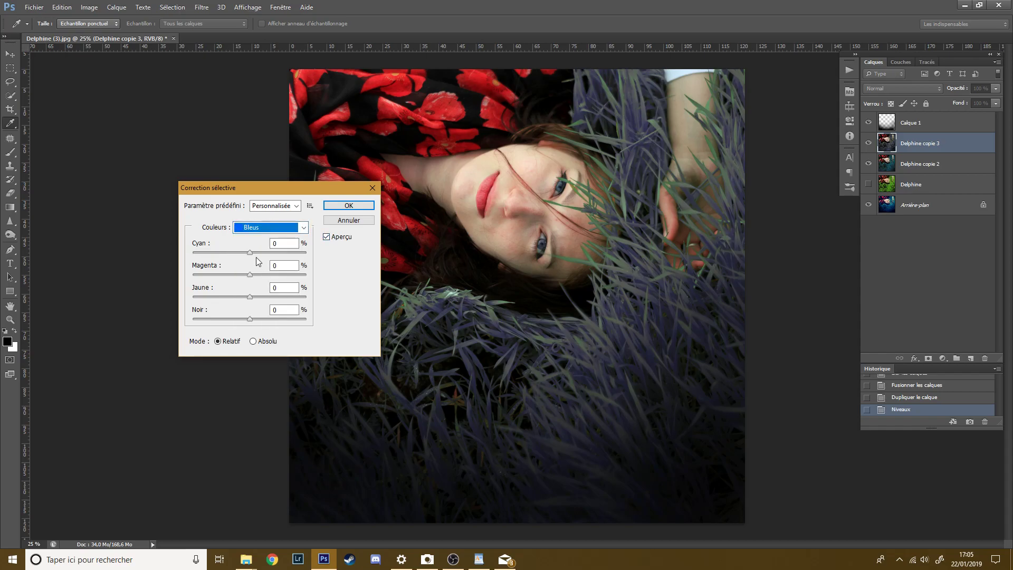
{"action": "left_click_drag", "start_coordinate": [249, 253], "coordinate": [264, 297]}
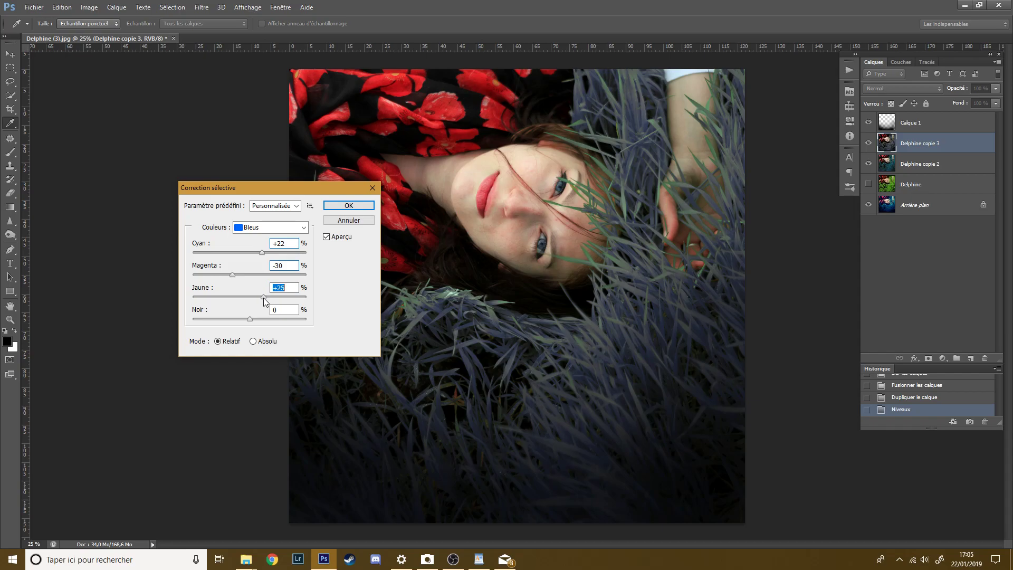
{"action": "left_click", "coordinate": [349, 205]}
{"action": "key", "text": "b"}
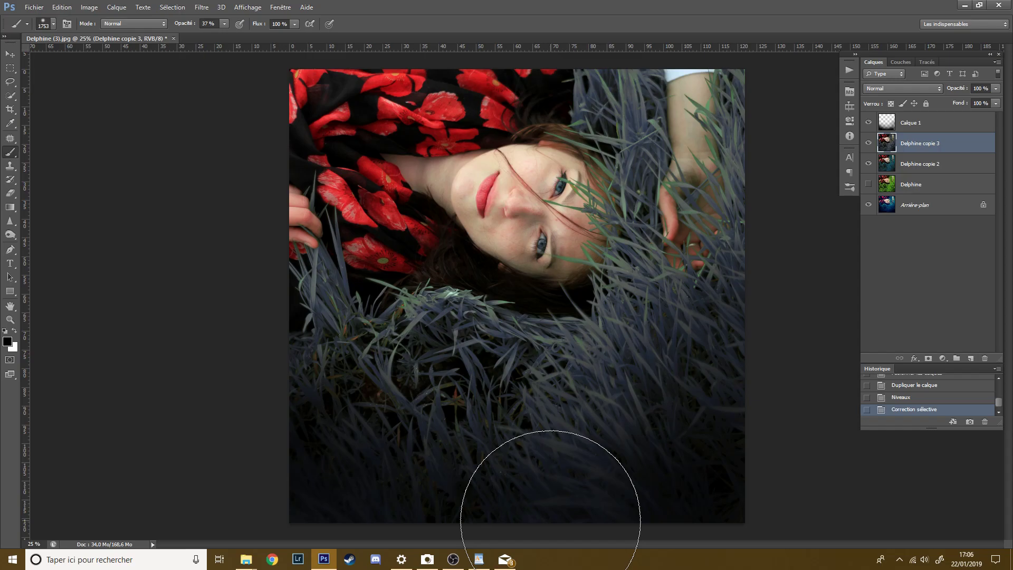
{"action": "left_click", "coordinate": [453, 559]}
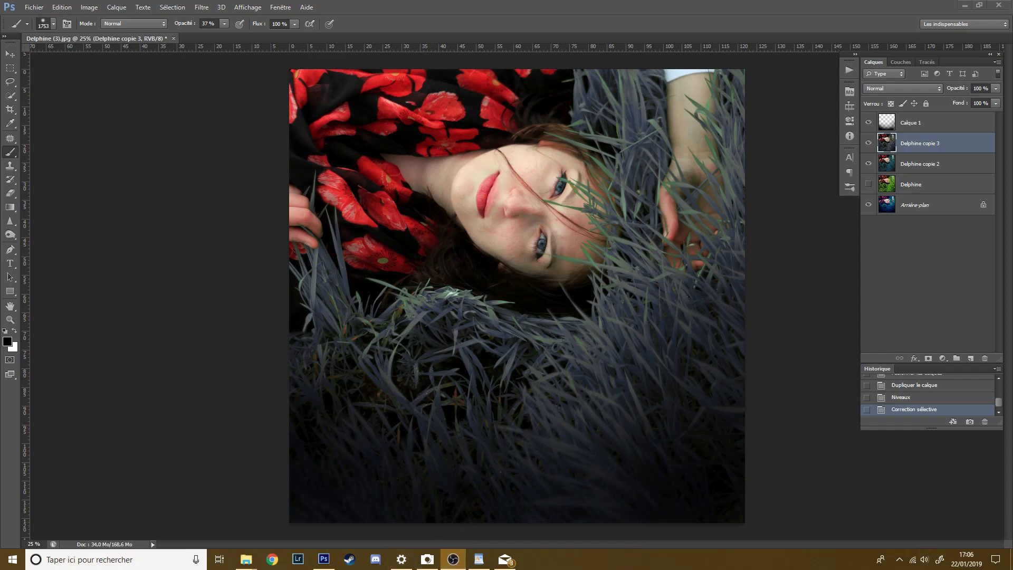